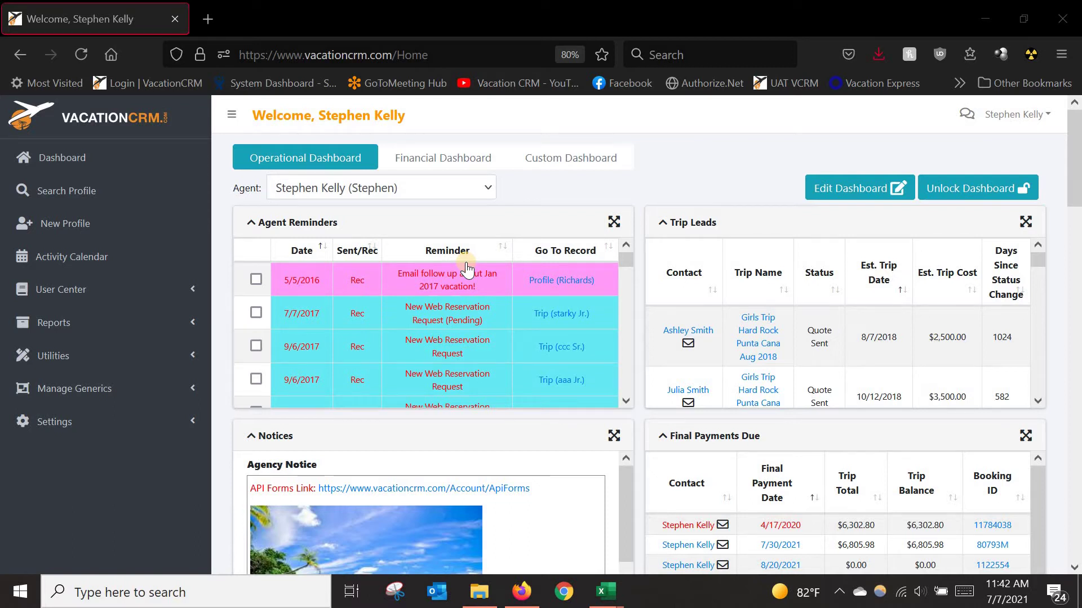
- Open the Bulk Upload Profiles utility page in VacationCRM
left_click(74, 364)
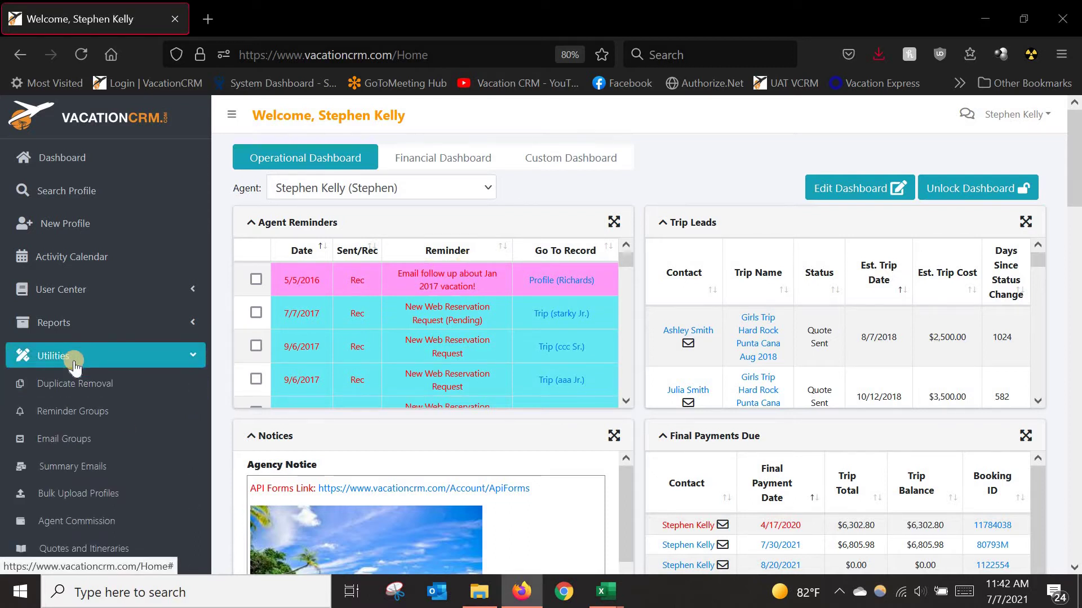
left_click(75, 496)
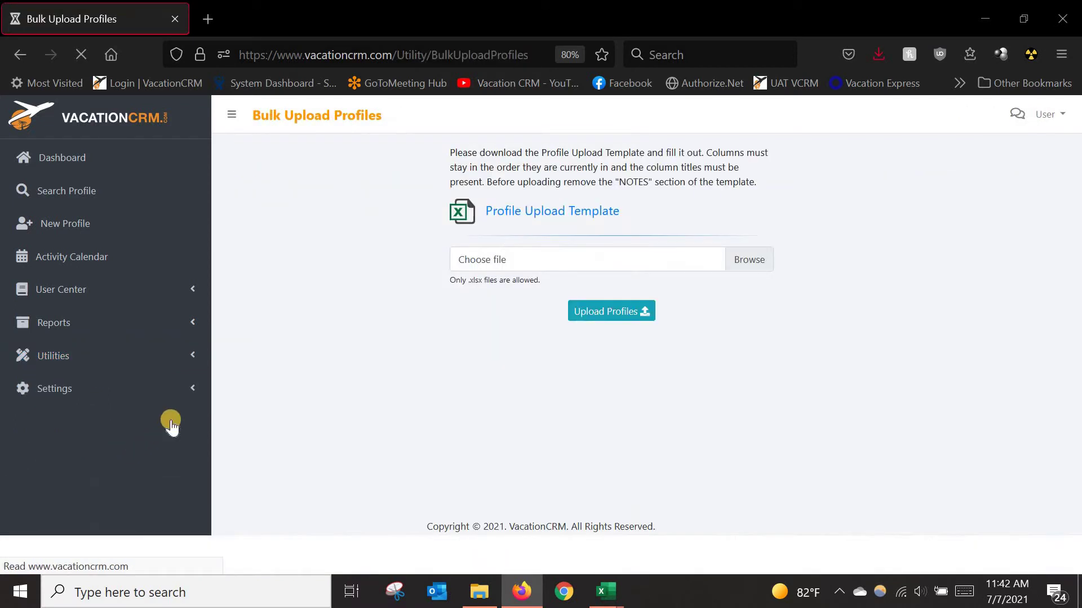
left_click(181, 409)
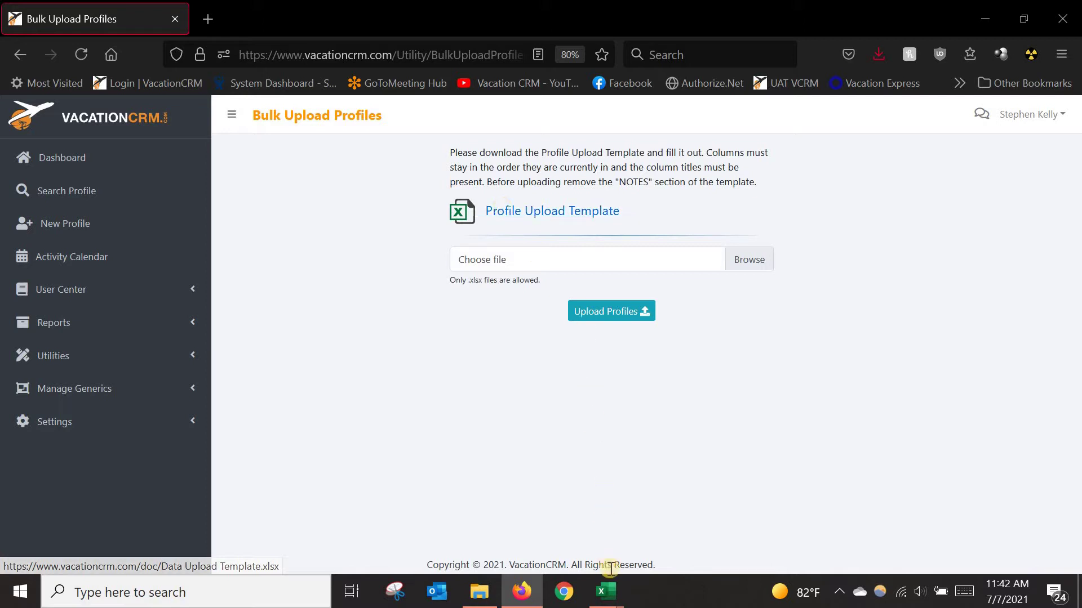
- Switch to the downloaded Data Upload Template-5 workbook in Excel and enable editing for it
mouse_move(606, 592)
left_click(781, 534)
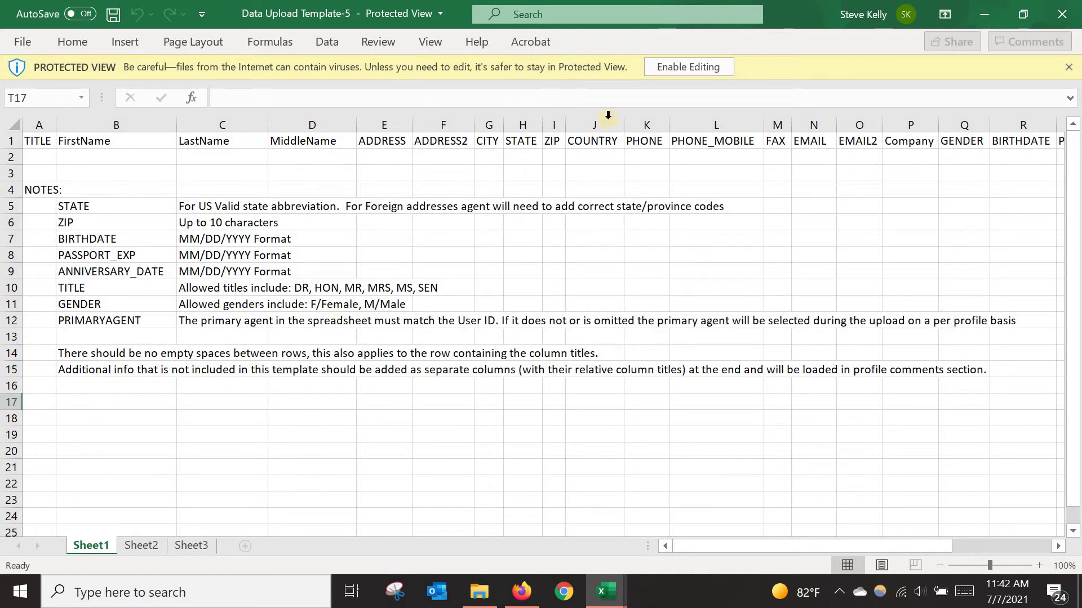
left_click(696, 68)
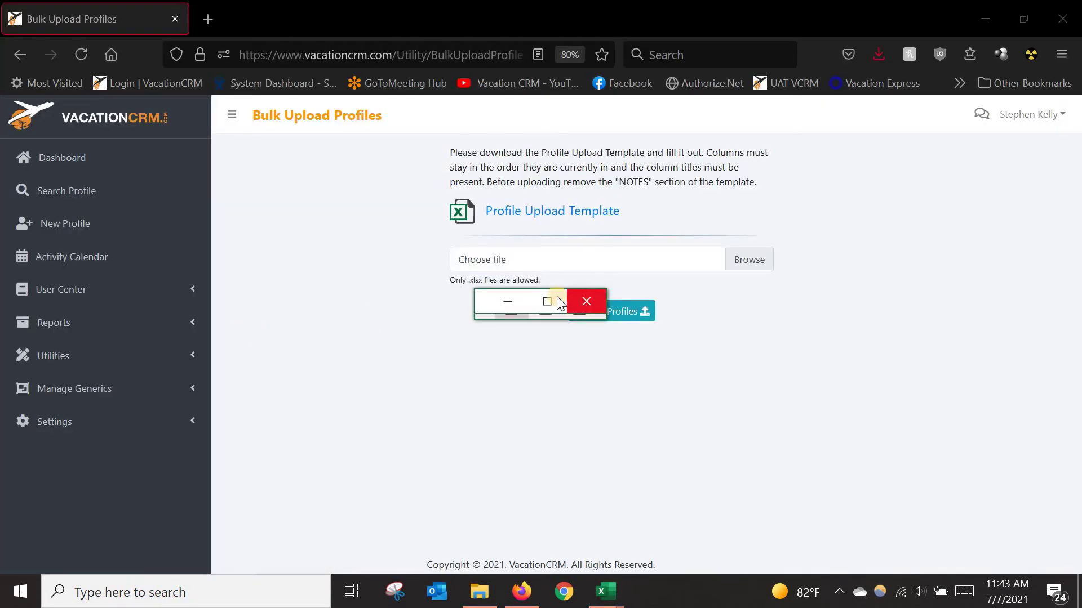
left_click(559, 303)
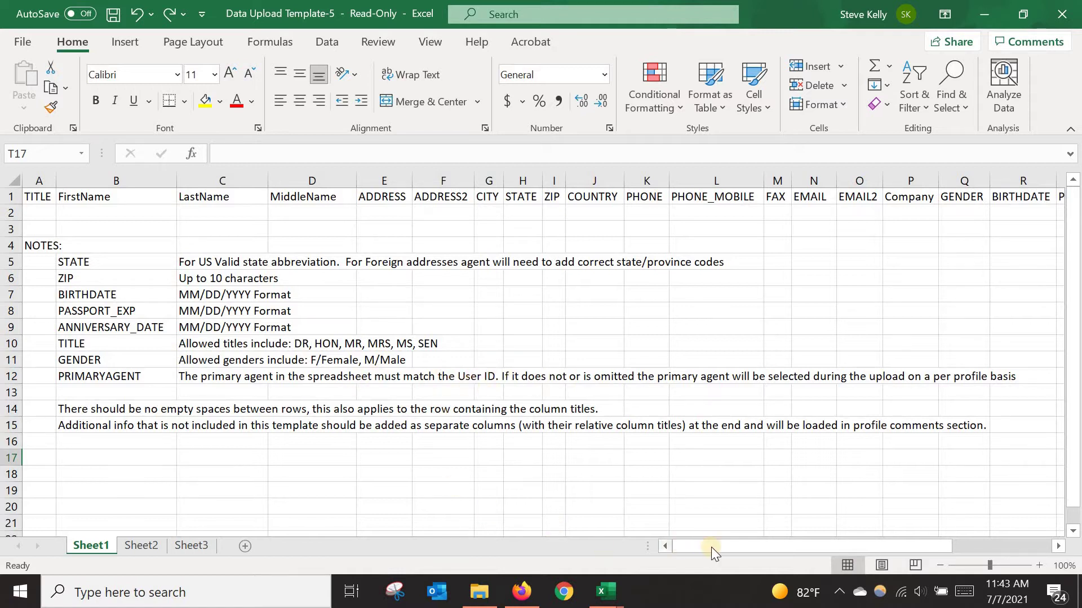
- Examine the template's column headings across to PRIMARYAGENT, then return to the first columns
scroll(904, 544, "right", 2)
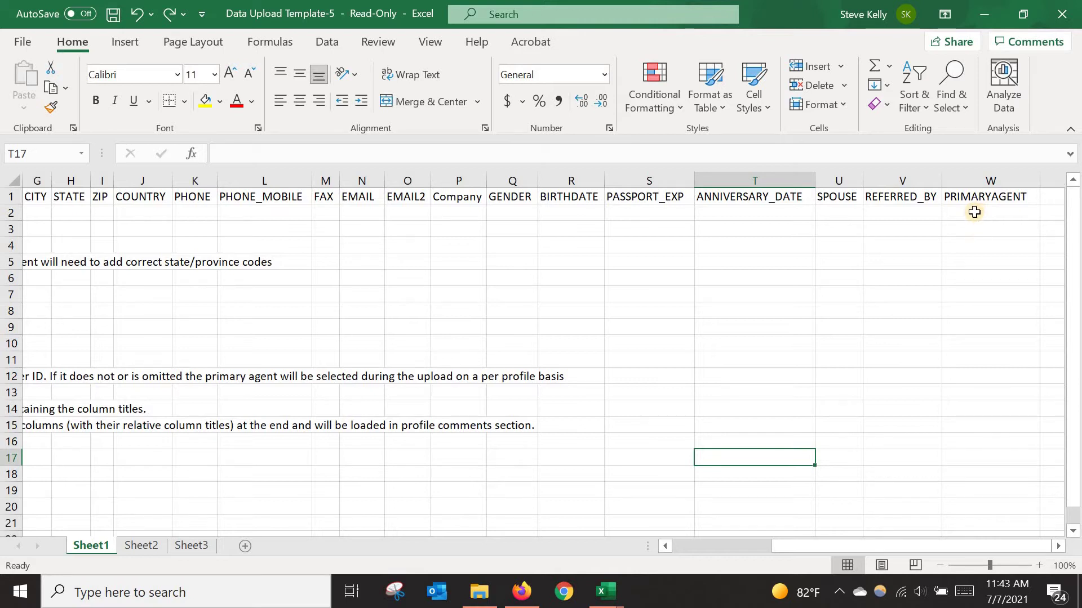
left_click_drag(974, 212, 897, 446)
left_click(891, 376)
scroll(802, 381, "up", 1)
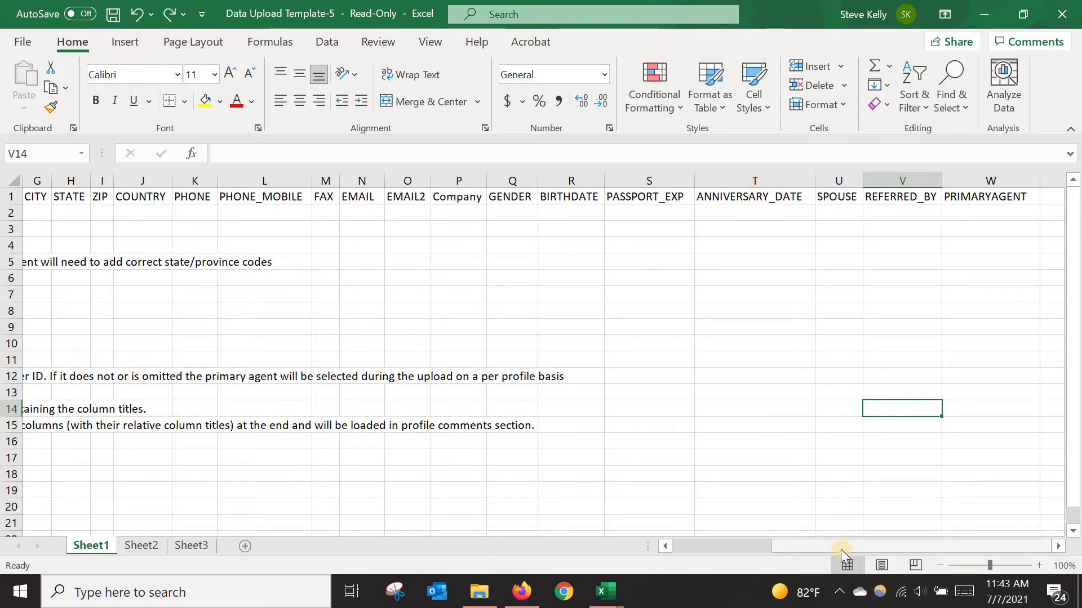
left_click_drag(841, 549, 664, 548)
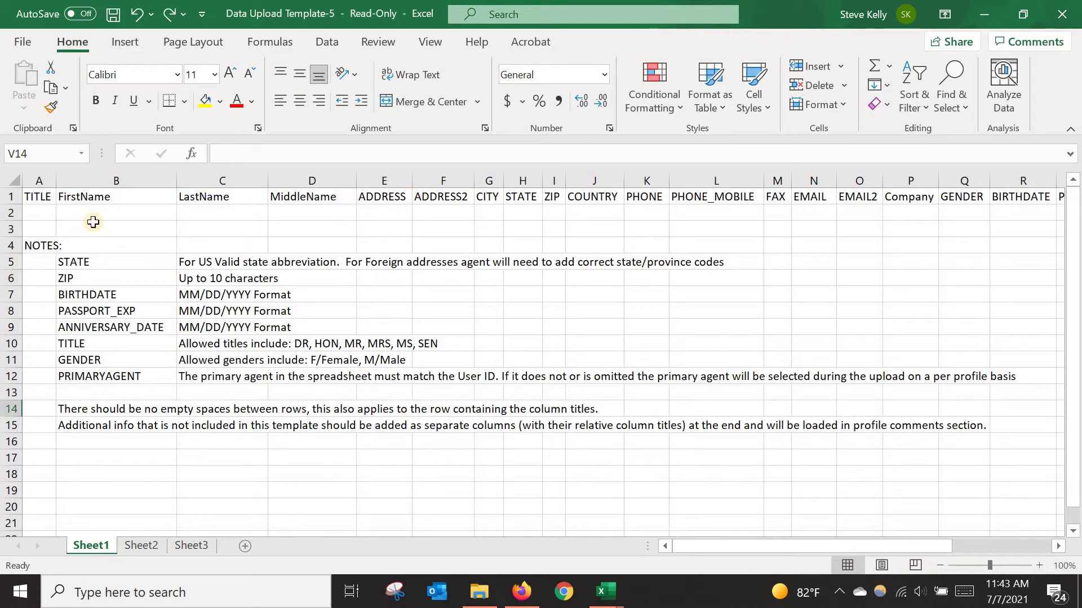
- Delete rows 4 to 15 containing the NOTES section from the upload template
left_click(8, 245)
left_click_drag(8, 245, 9, 425)
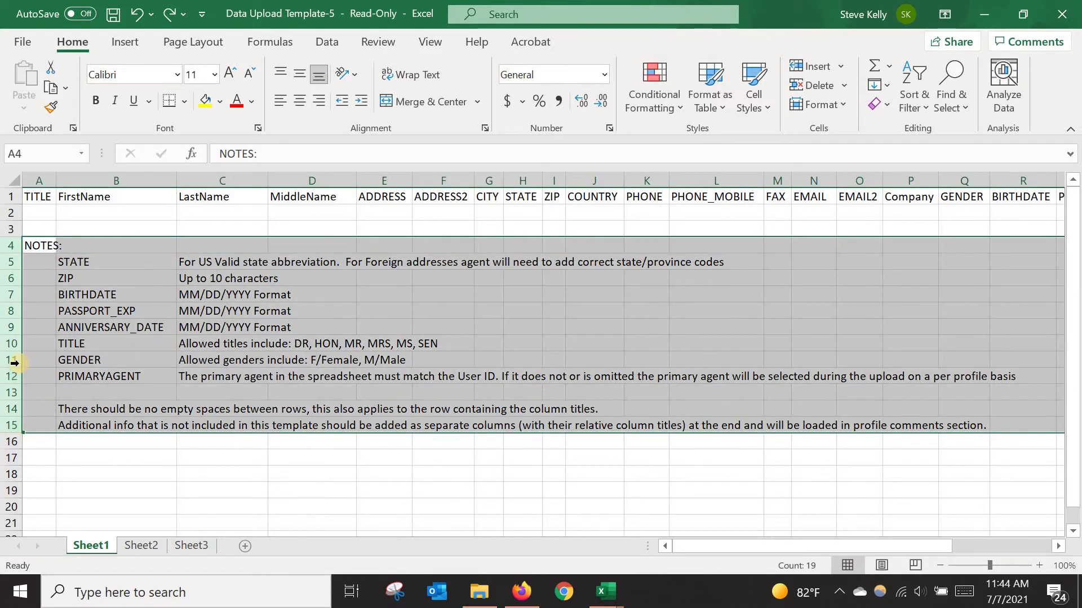
right_click(20, 363)
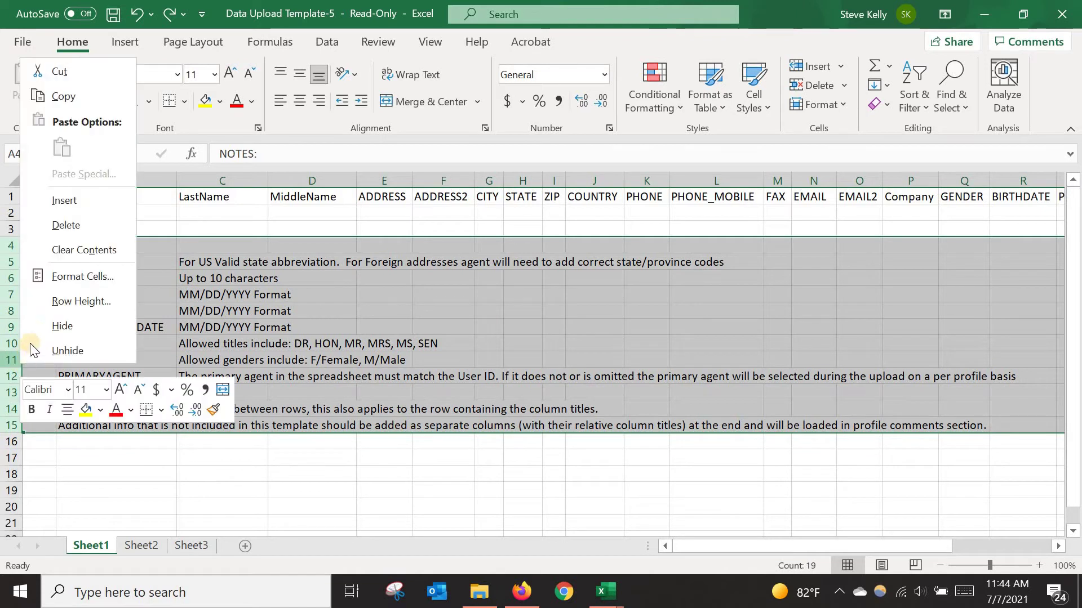
left_click(66, 225)
left_click(94, 277)
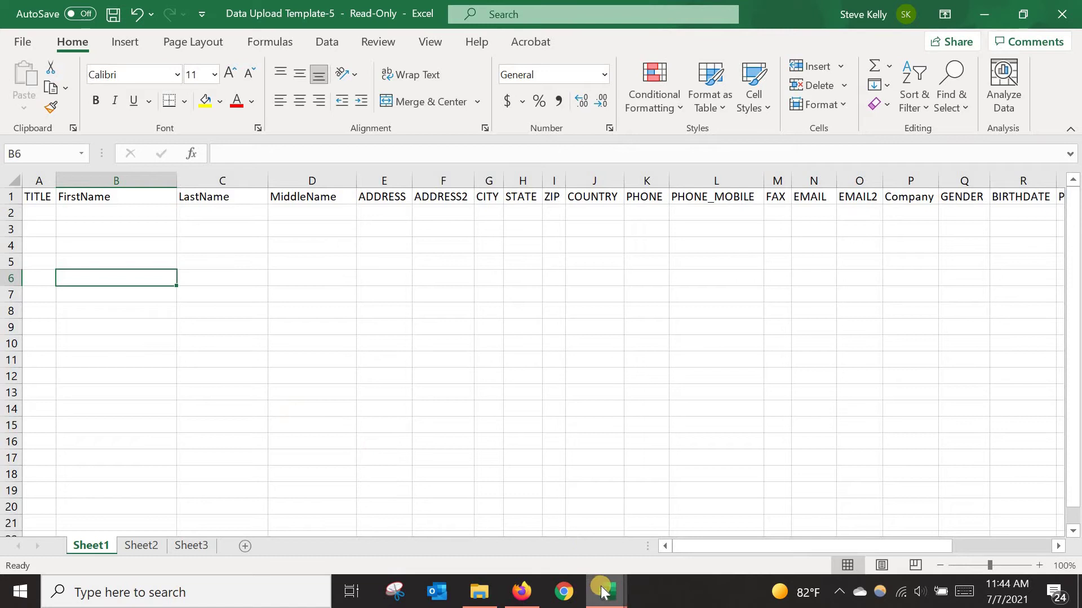
- Switch to the ClientInfoMailing-1 workbook and examine the entries in its First Name column, including the blank cell in row 2
mouse_move(605, 592)
mouse_move(532, 549)
left_click(404, 501)
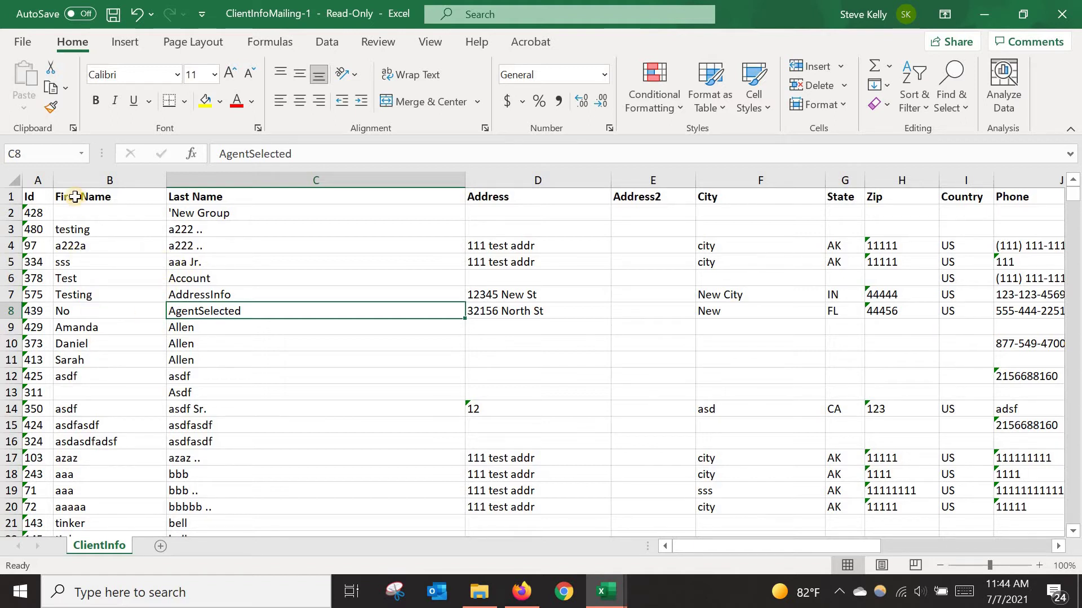
left_click_drag(74, 197, 89, 443)
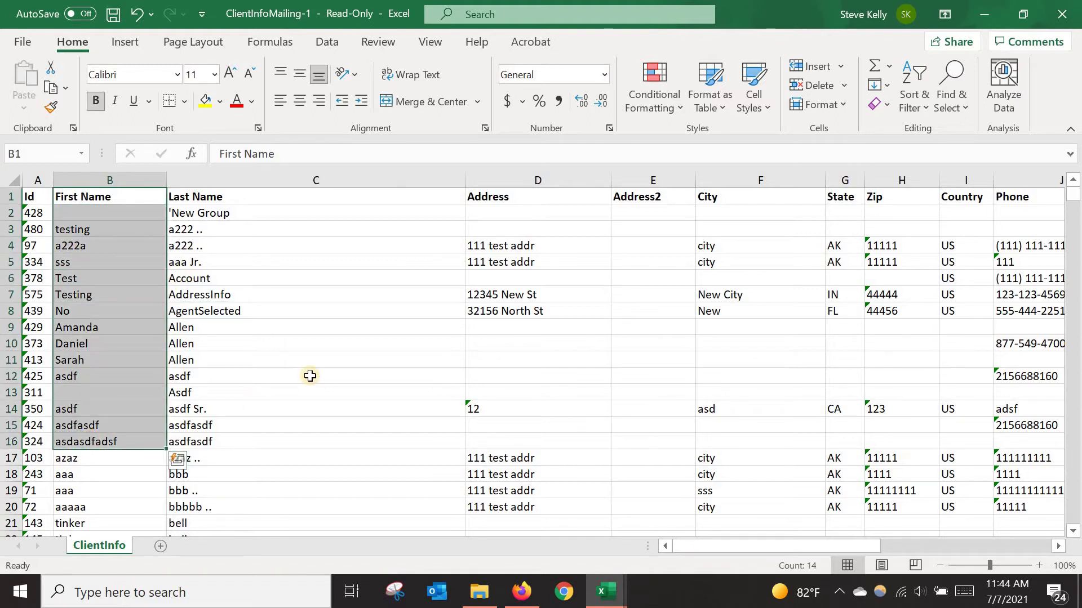
left_click(310, 376)
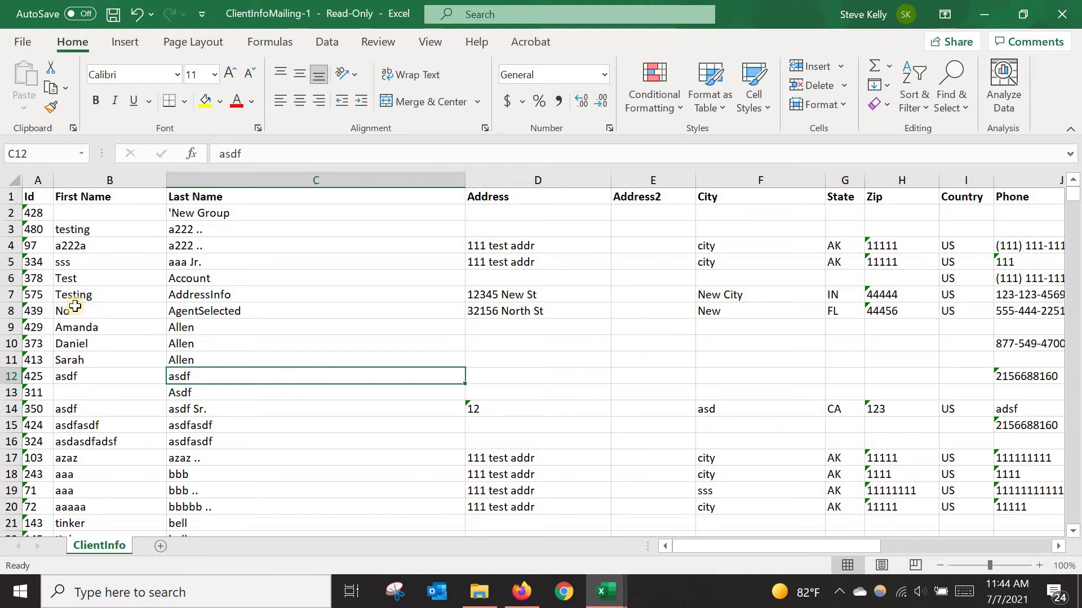
left_click(82, 214)
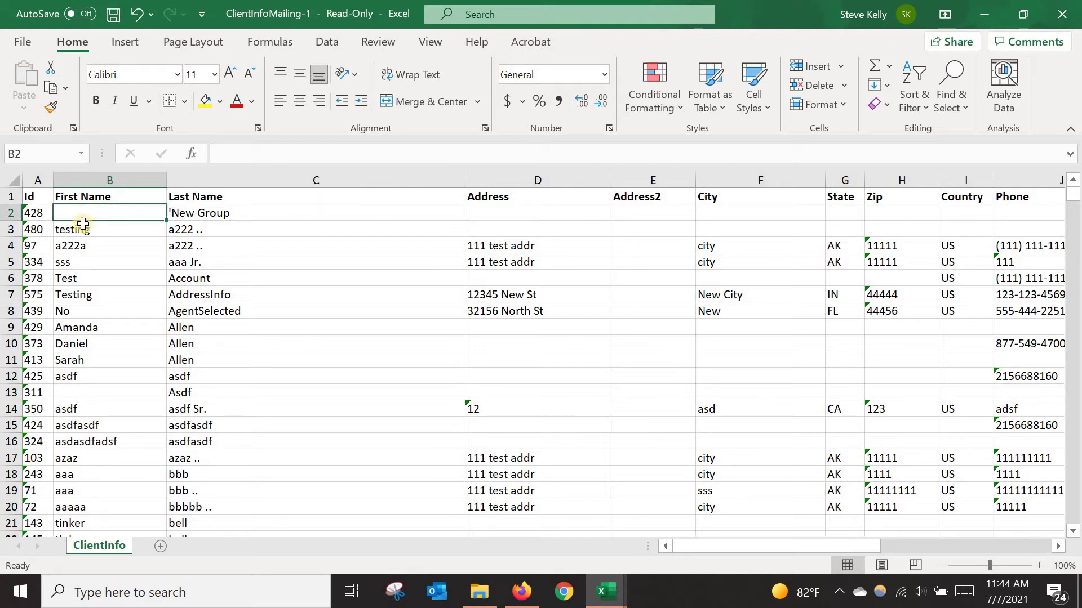
left_click_drag(73, 231, 83, 375)
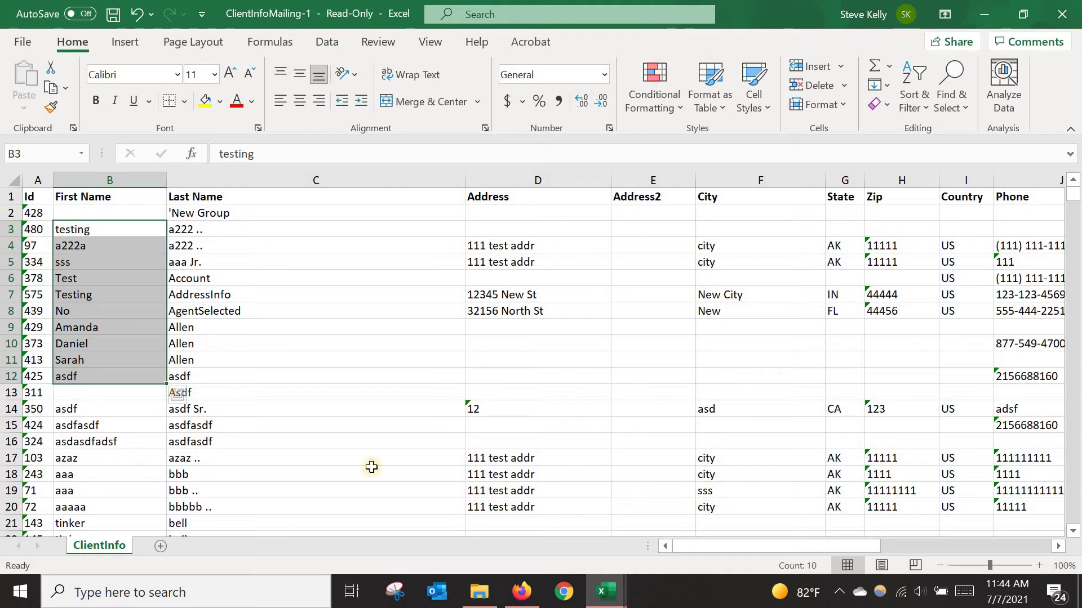
- Compare the First Name and Last Name columns of ClientInfoMailing-1 with the layout of the upload template
left_click(606, 592)
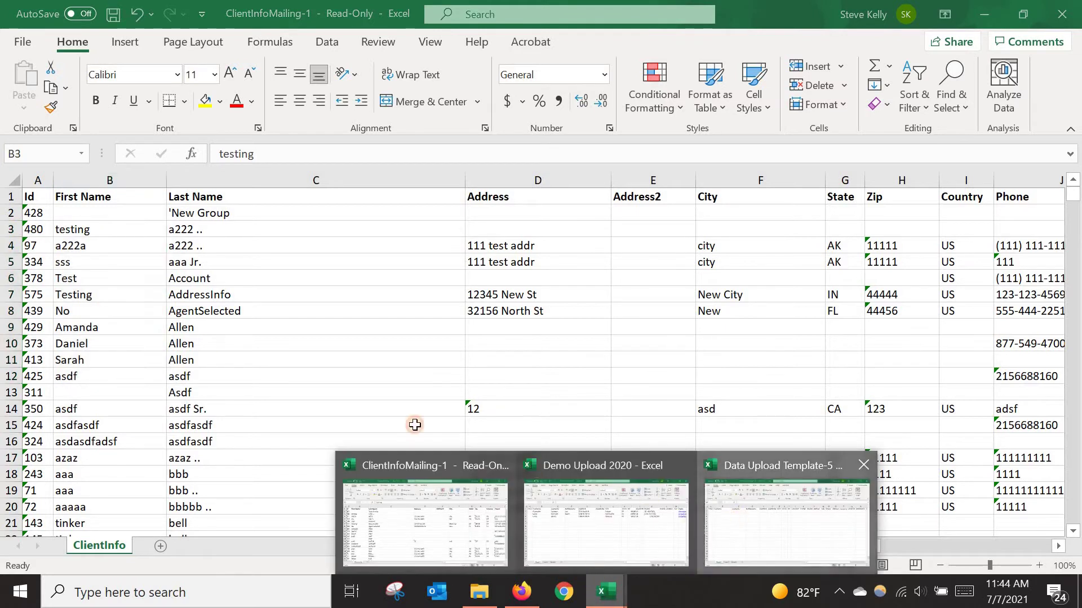
left_click(741, 523)
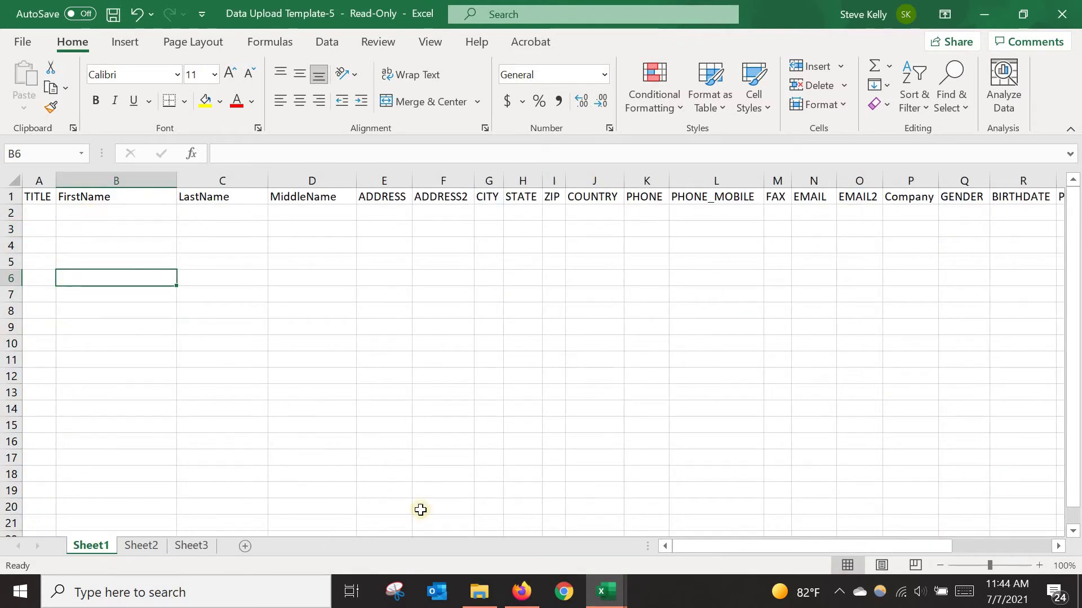
left_click(605, 591)
left_click(430, 520)
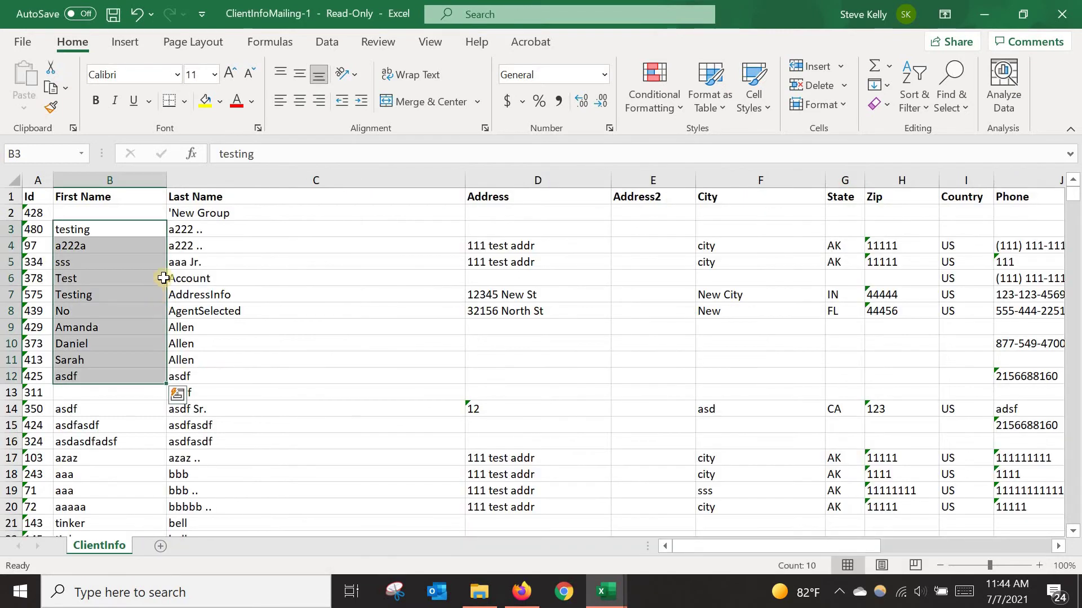
left_click_drag(202, 216, 225, 404)
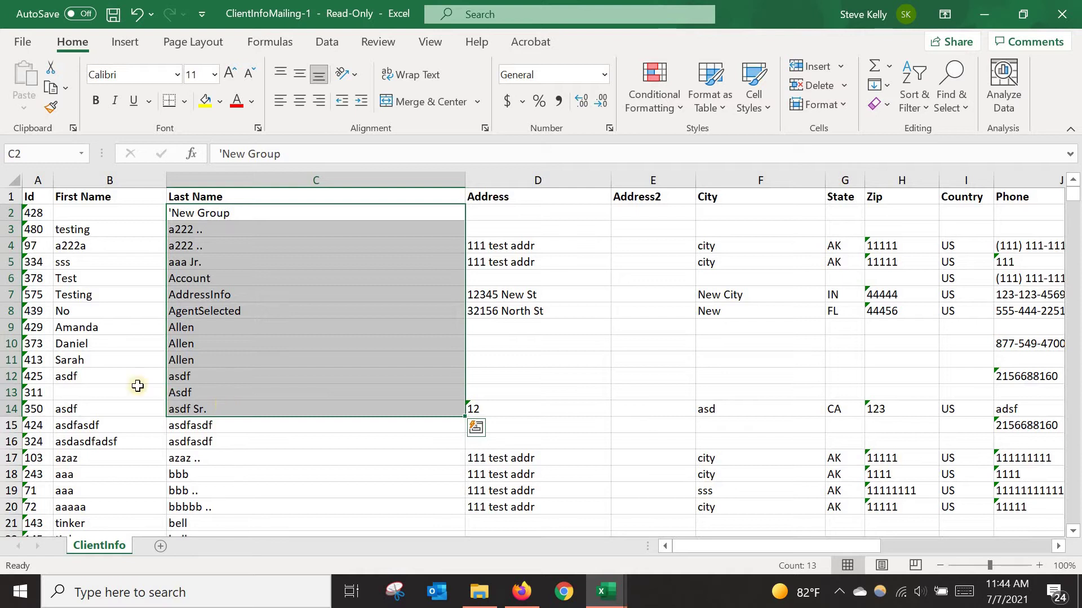
left_click(90, 213)
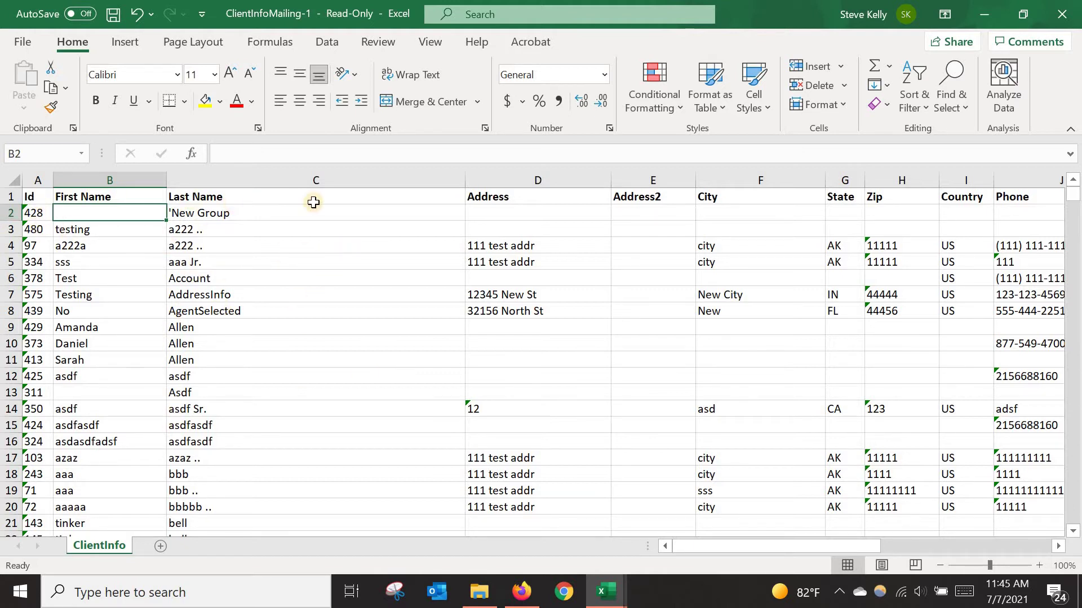
- Check the template's first column heading and rename the Id heading in cell A1 of ClientInfoMailing-1 to Title
mouse_move(605, 591)
left_click(753, 538)
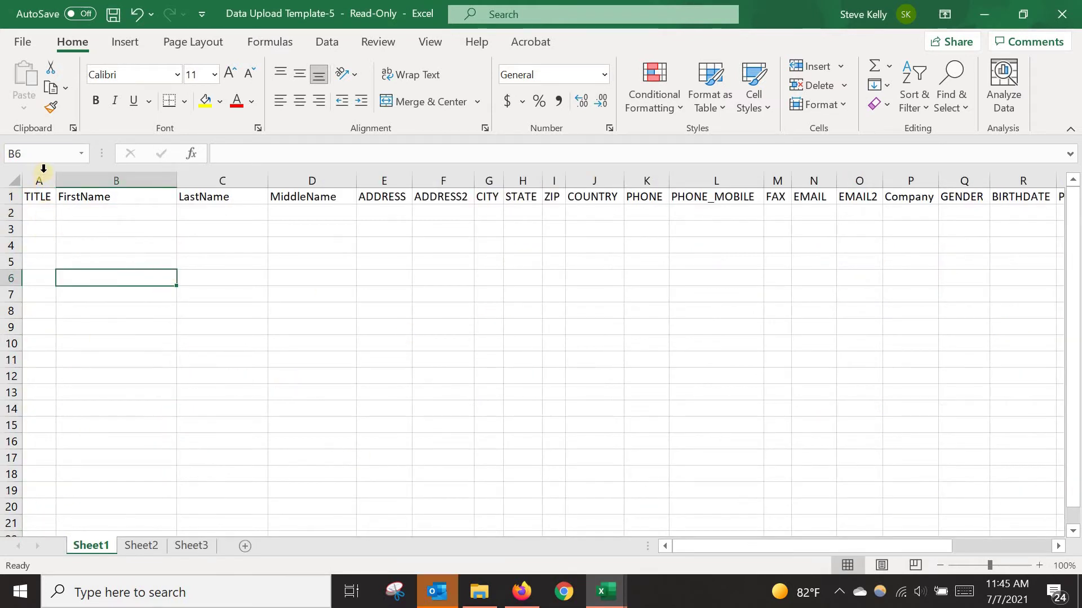
mouse_move(606, 592)
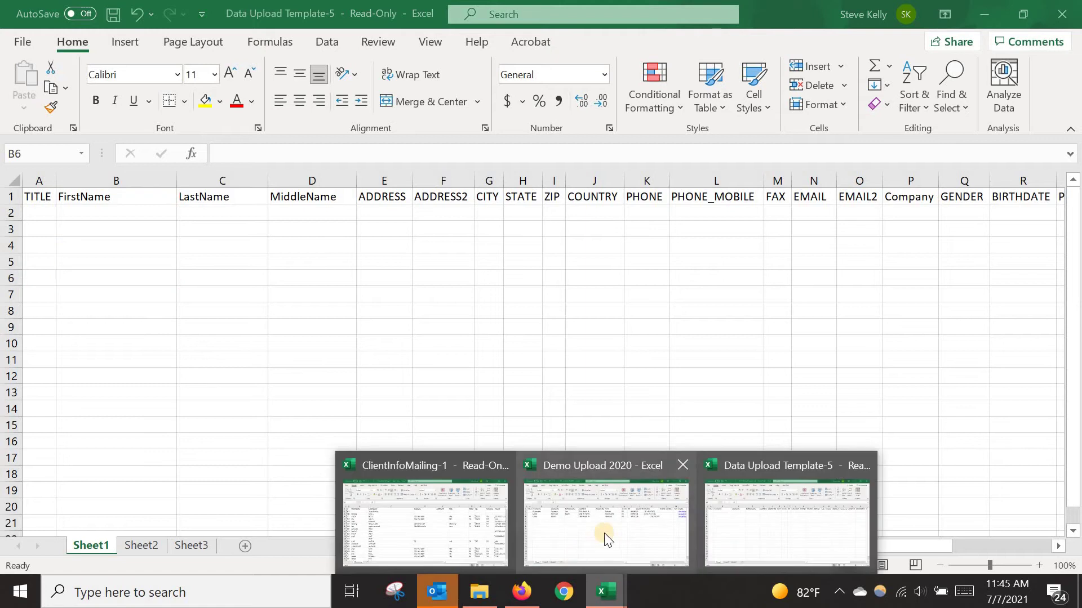
left_click(423, 515)
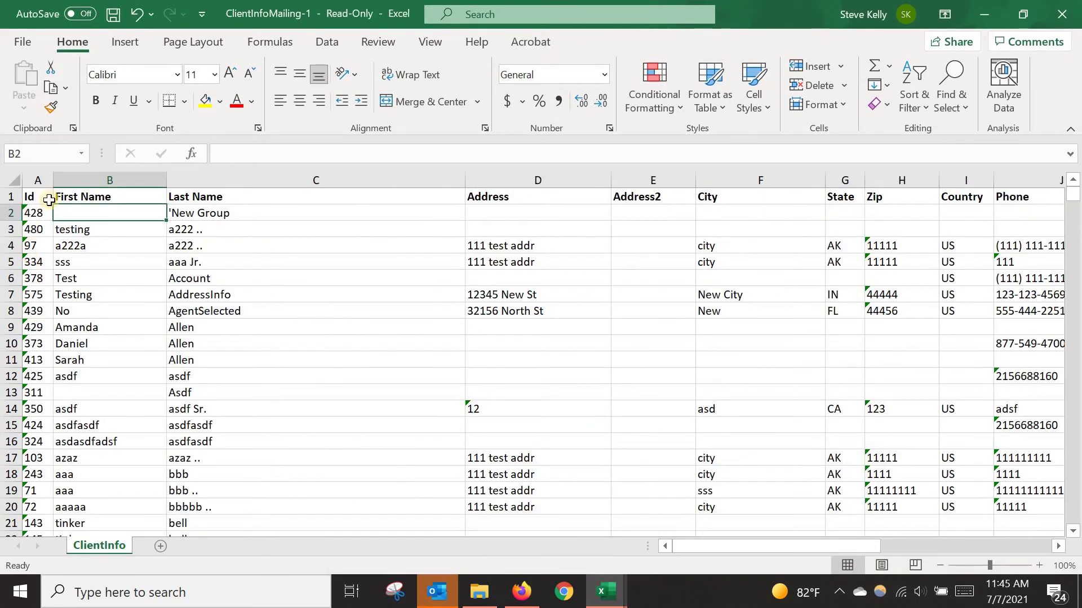
left_click(42, 196)
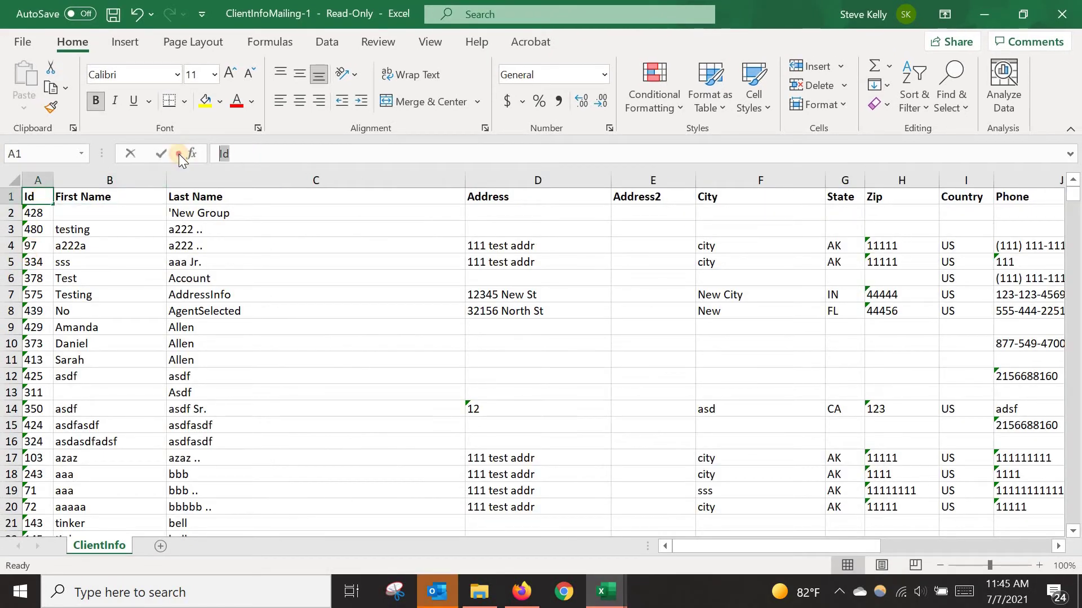
left_click(178, 154)
type("Title")
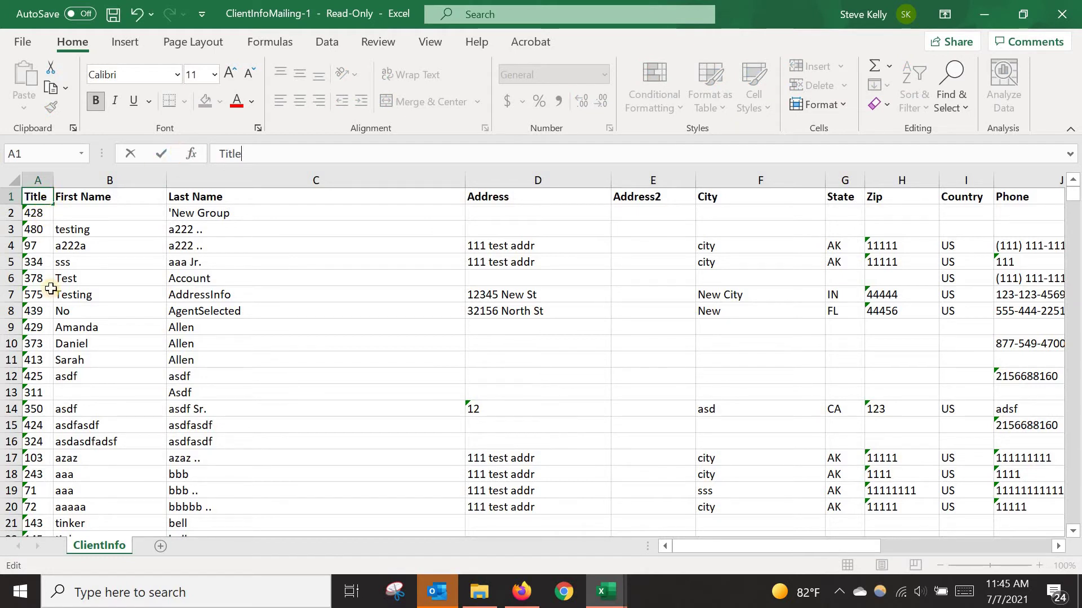
left_click_drag(47, 211, 17, 532)
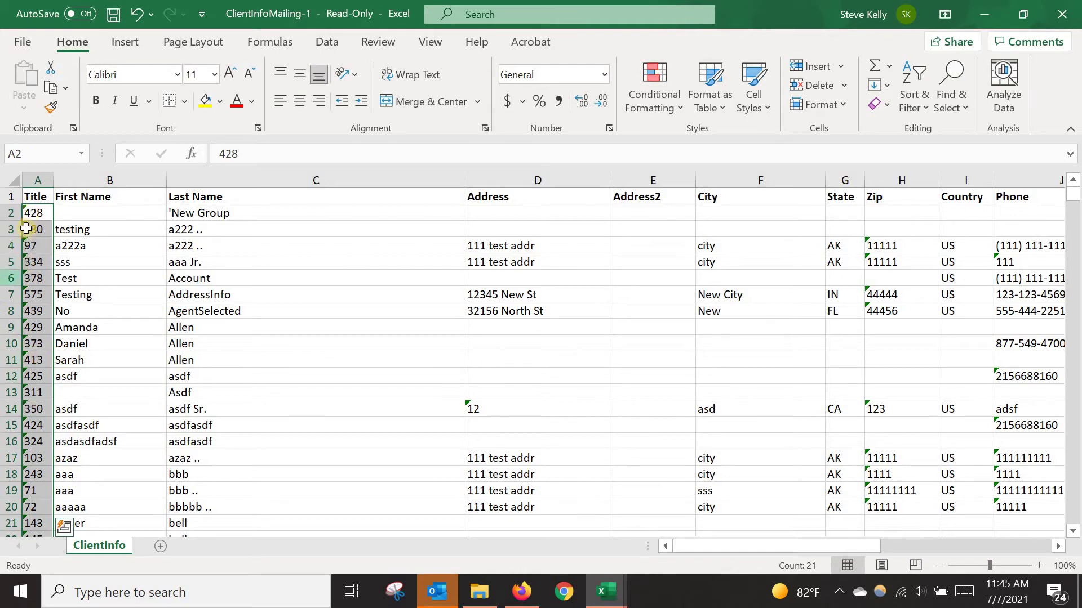
mouse_move(602, 604)
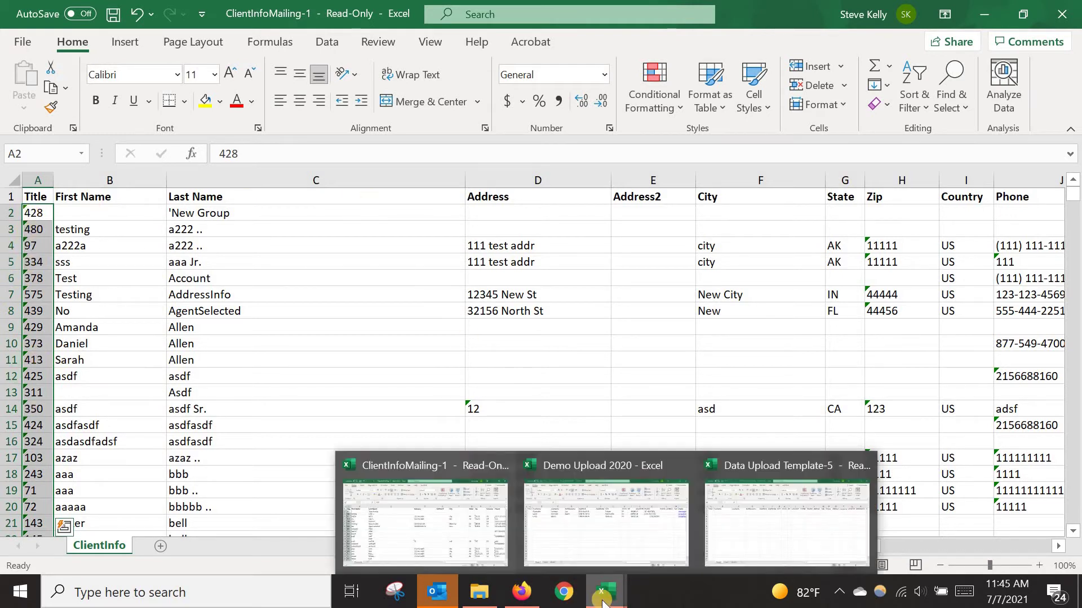
left_click(382, 327)
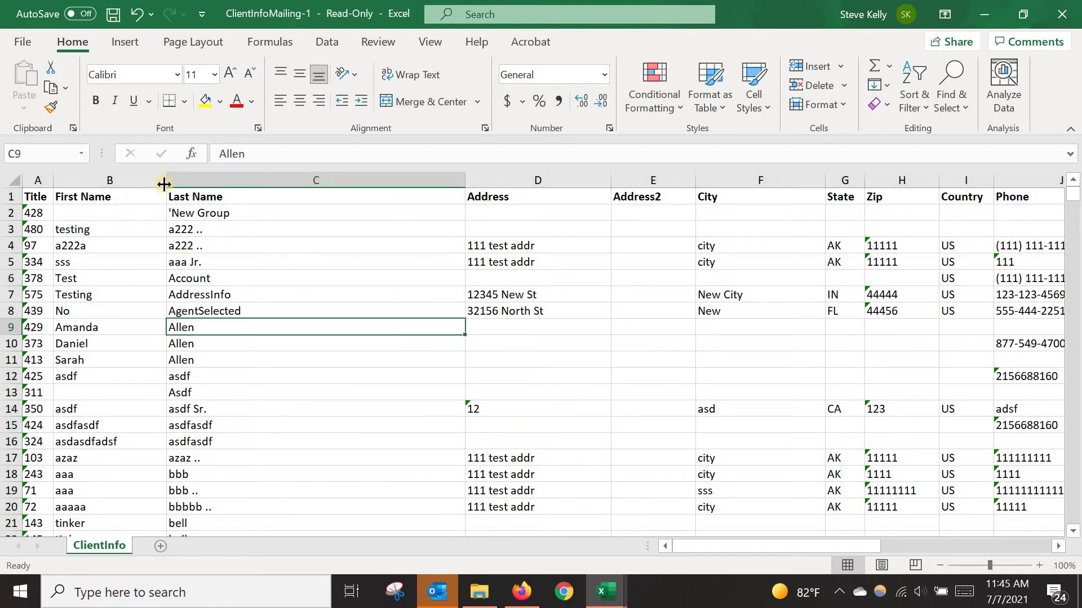
- Check the upload template's column order and insert a Middle Name column before Address in ClientInfoMailing-1
mouse_move(606, 601)
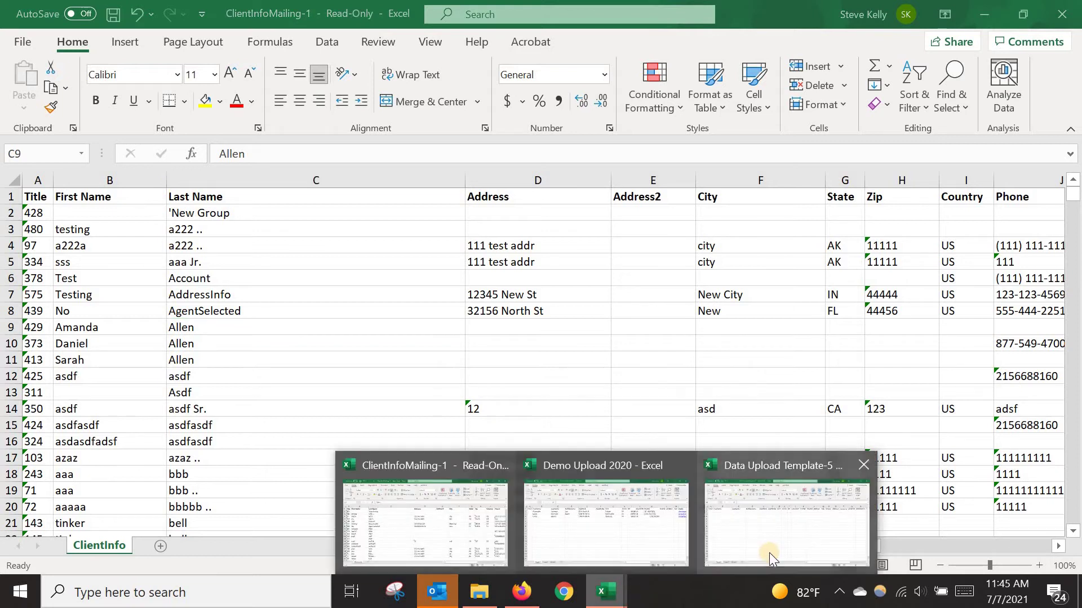
left_click(769, 553)
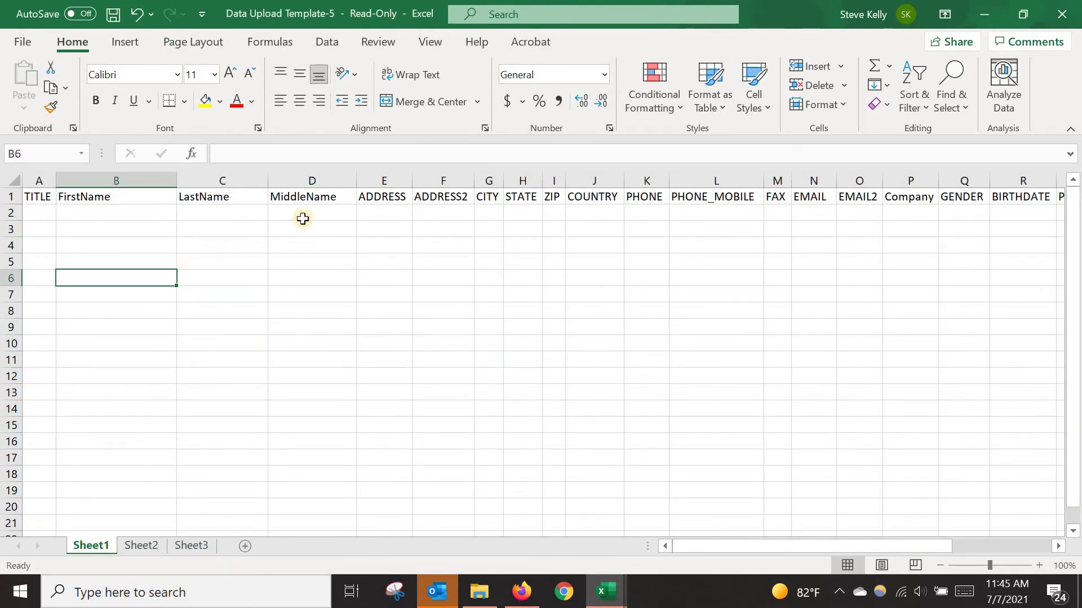
mouse_move(607, 592)
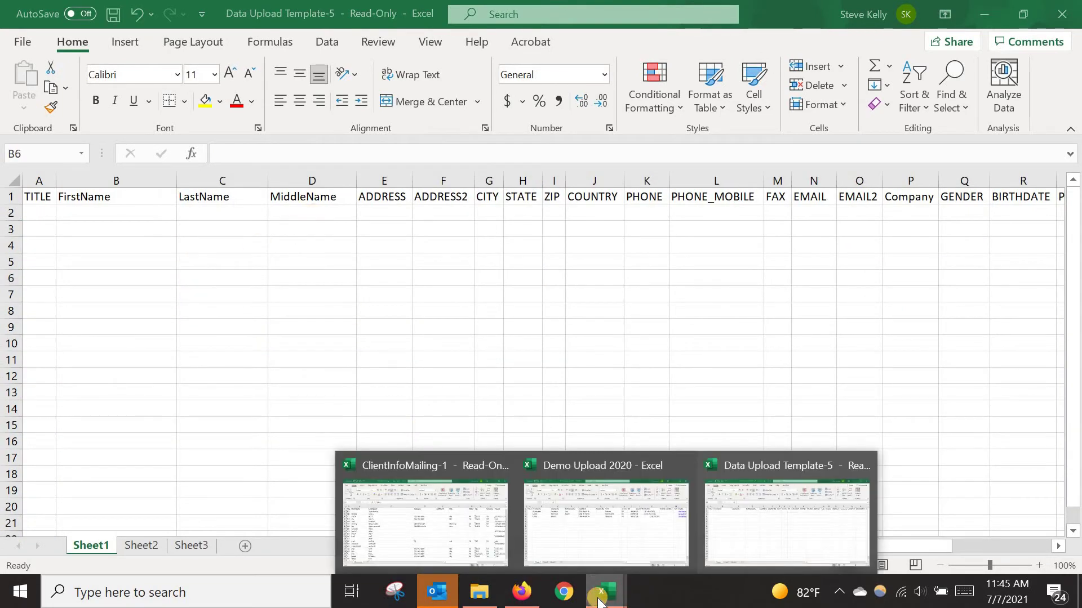
left_click(483, 536)
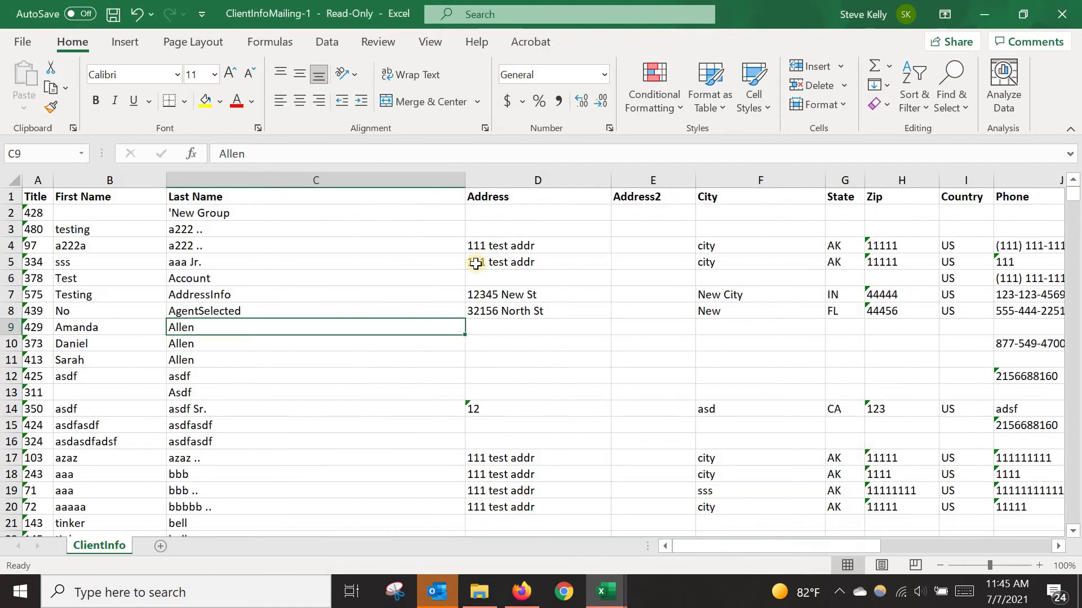
left_click(492, 179)
right_click(491, 181)
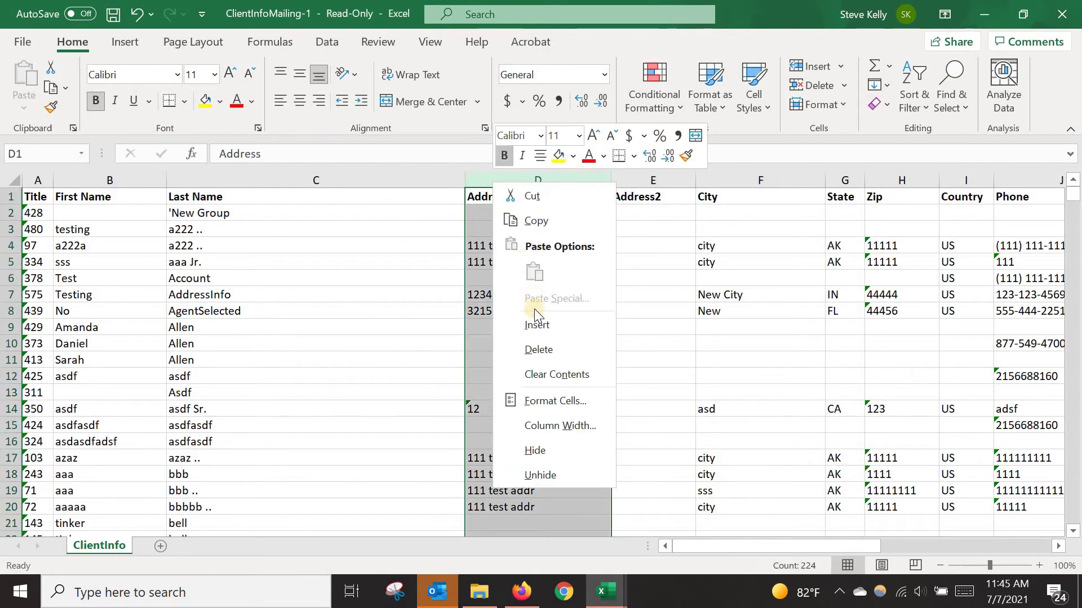
left_click(535, 319)
left_click(499, 197)
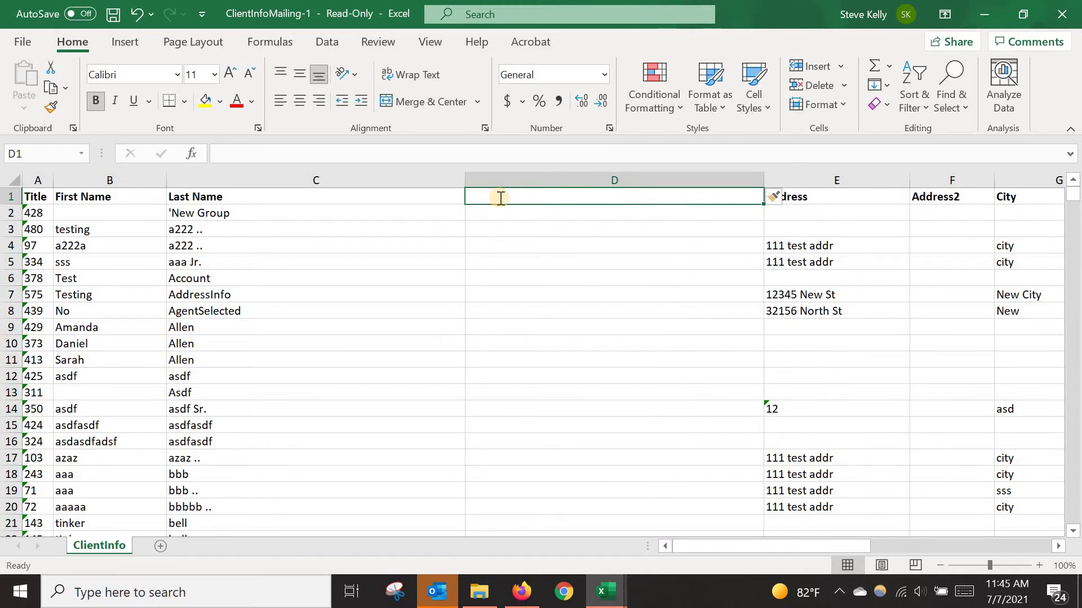
type("Middle Name")
key("Return")
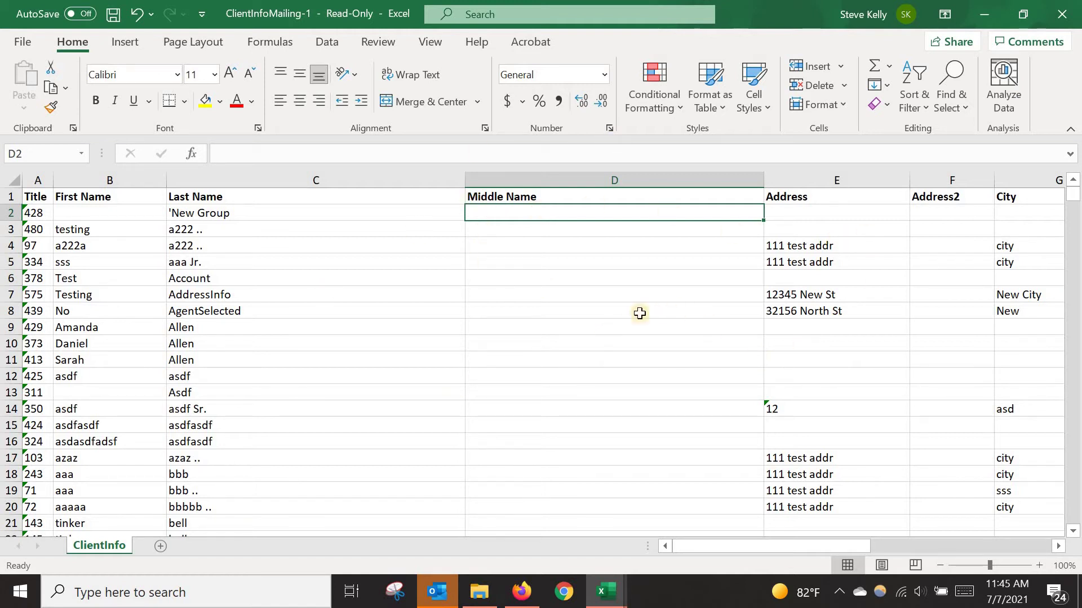
- Compare the template's column headings with ClientInfoMailing-1 and inspect the values under its Title column
mouse_move(587, 598)
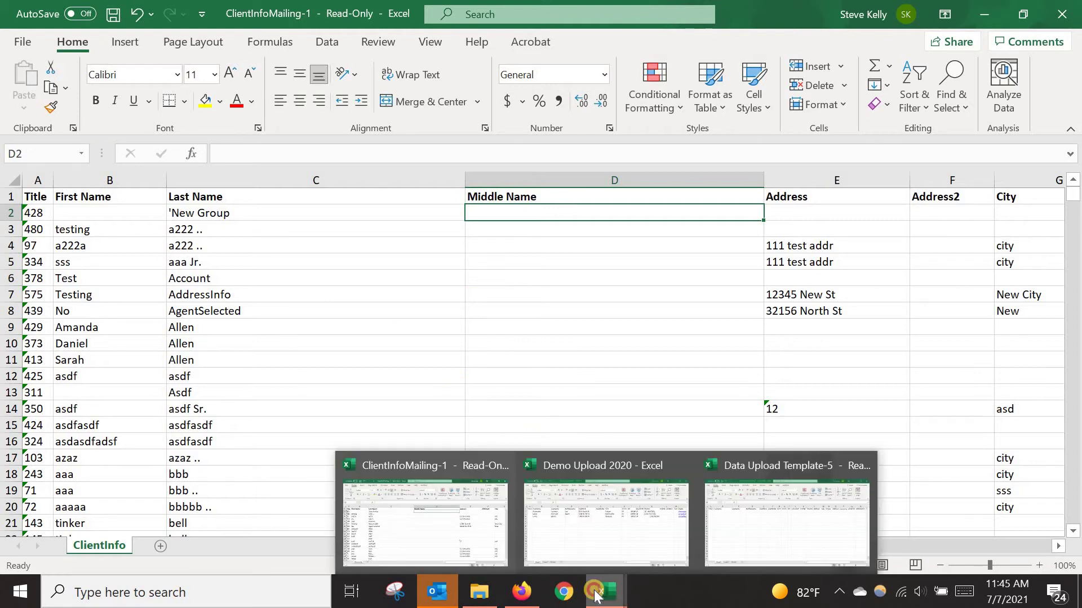
left_click(772, 525)
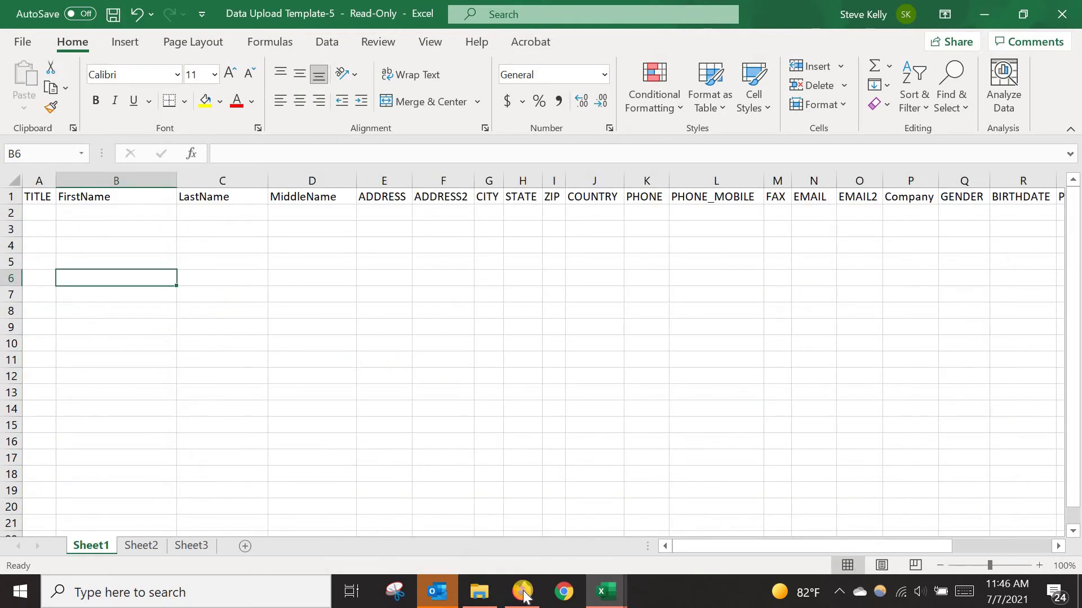
mouse_move(611, 601)
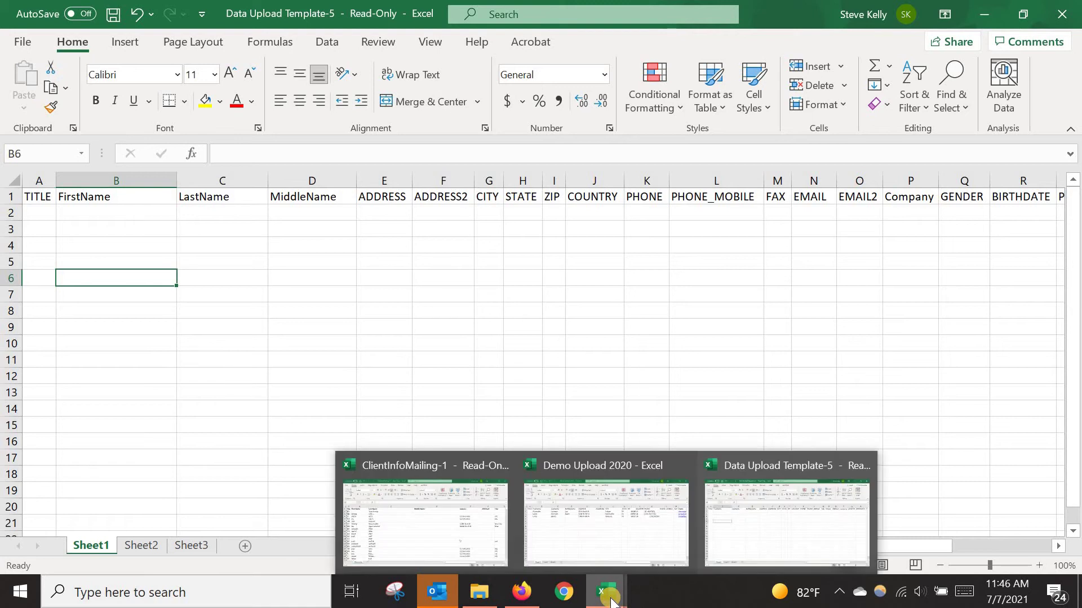
left_click(749, 520)
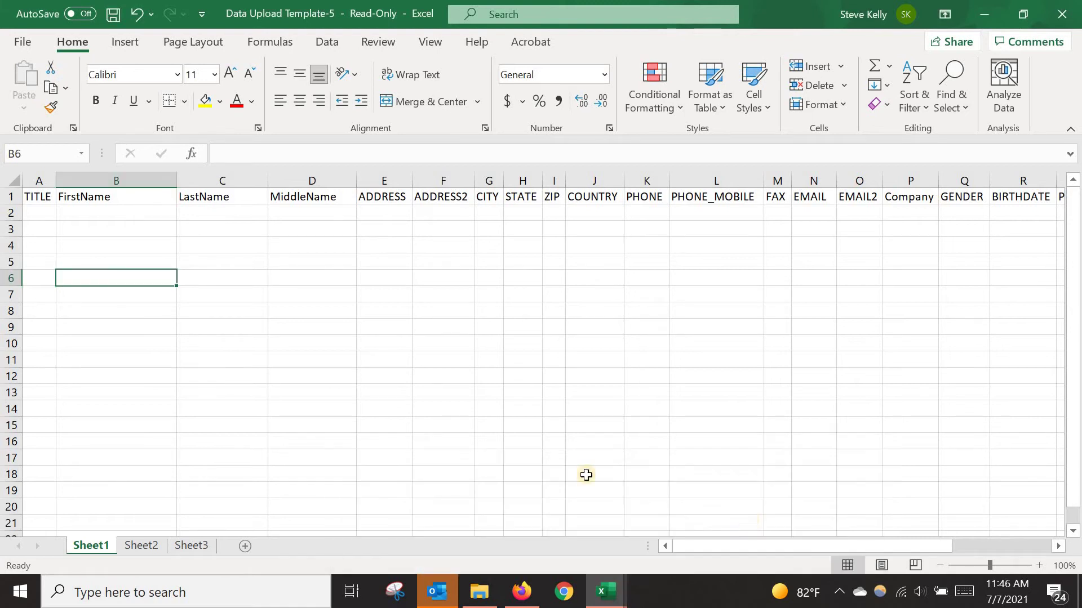
mouse_move(605, 592)
left_click(376, 531)
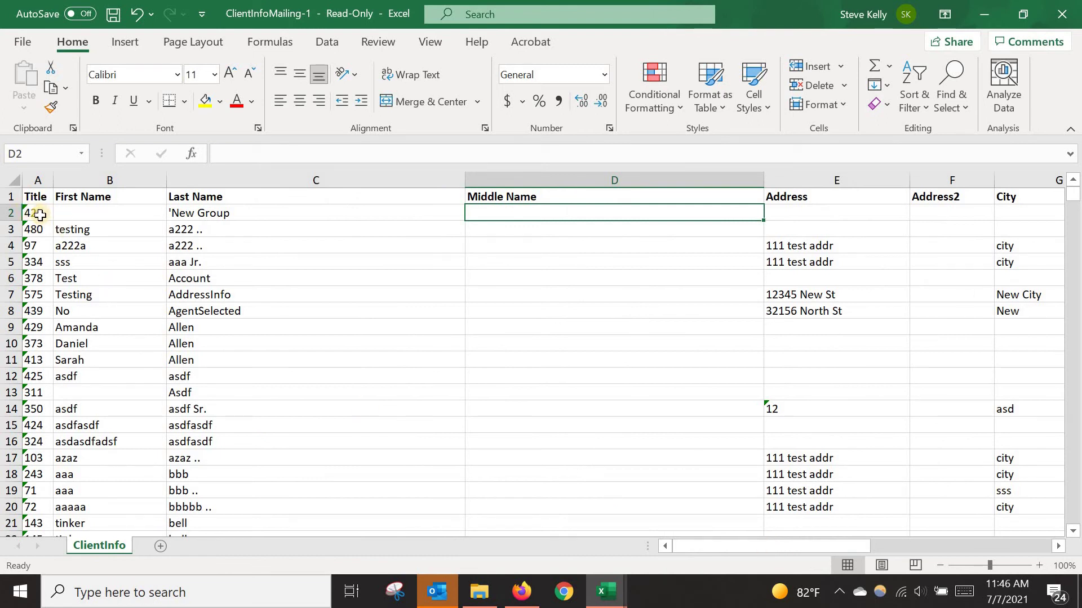
left_click(39, 215)
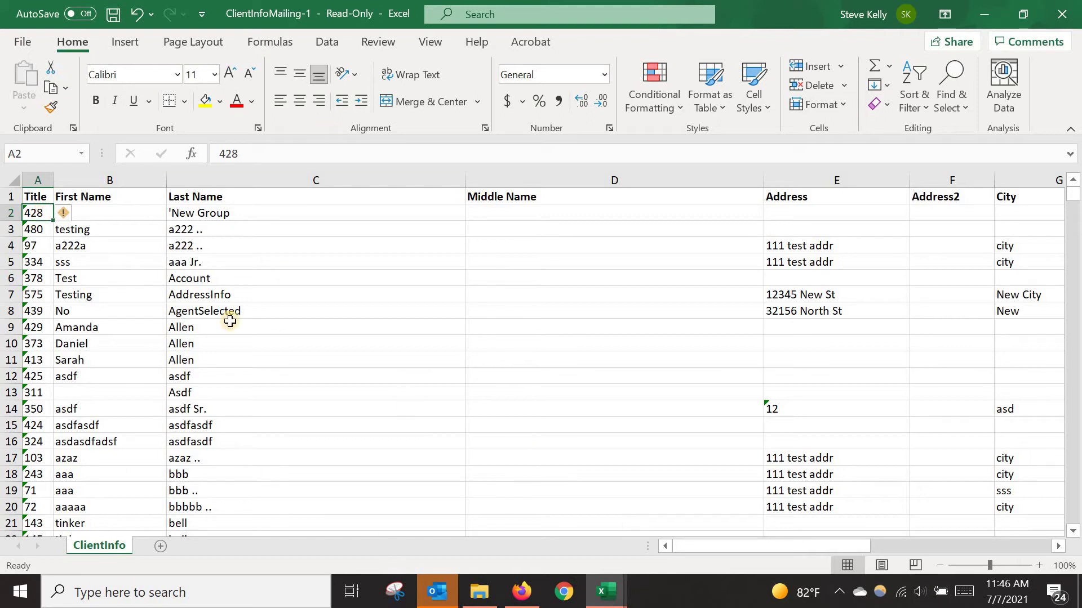
left_click(352, 324)
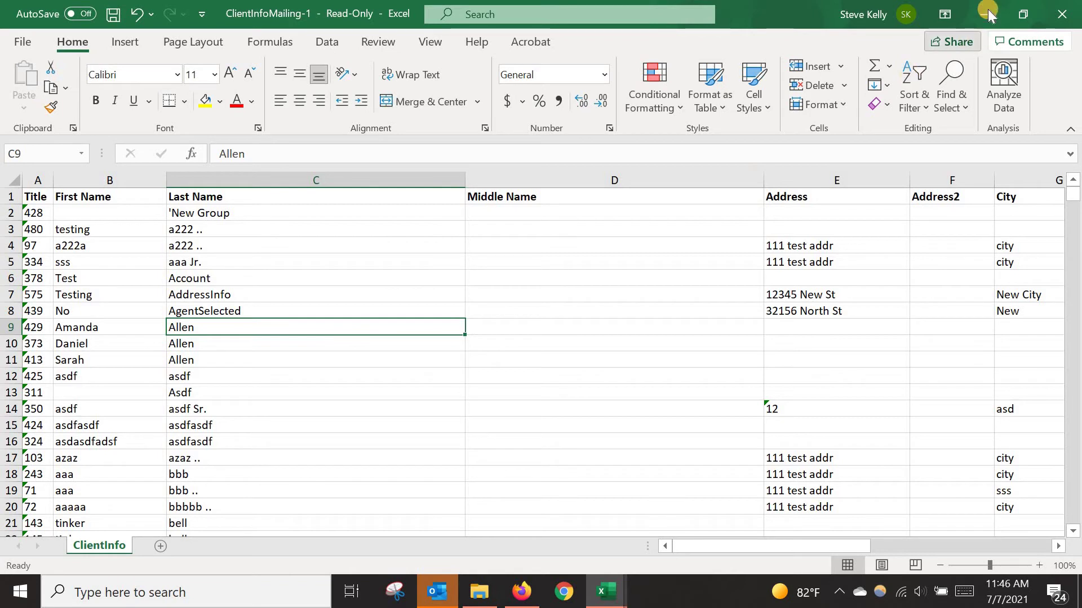
- Switch to Data Upload Template-5 and examine its remaining headings up to the empty column after PRIMARYAGENT
left_click(622, 597)
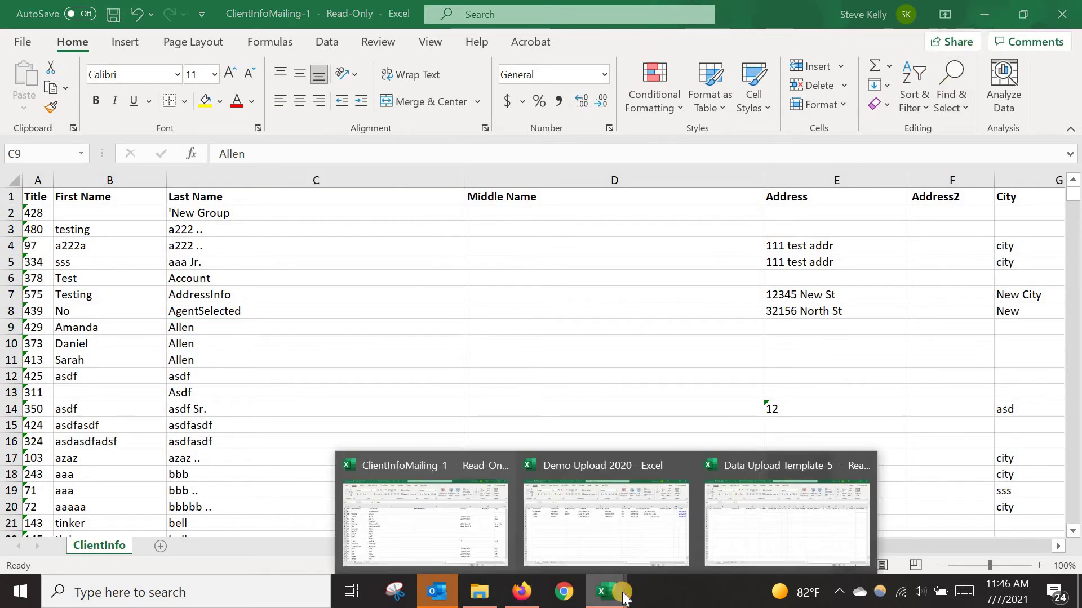
left_click(759, 527)
left_click_drag(696, 550, 940, 485)
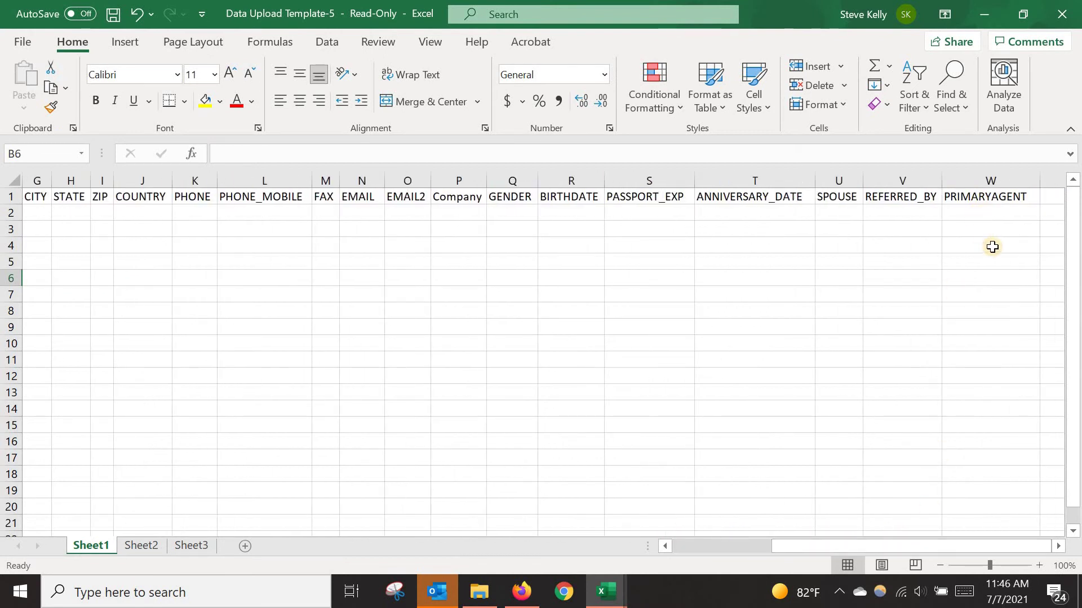
left_click(1053, 192)
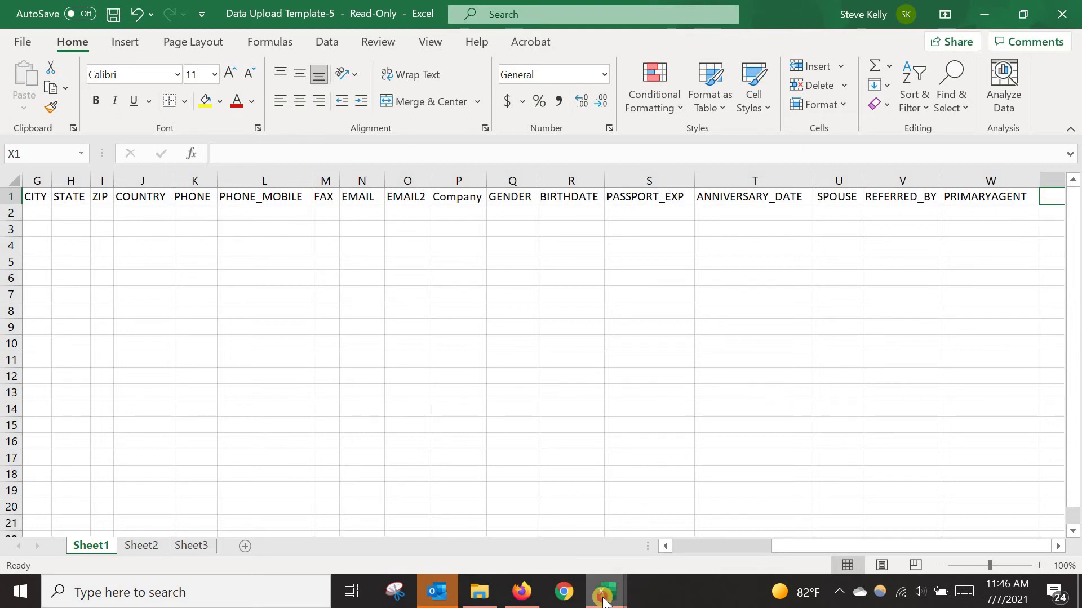
- Switch to the Demo Upload 2020 workbook and examine its sample client rows across all columns, including Notes
mouse_move(603, 601)
left_click(596, 506)
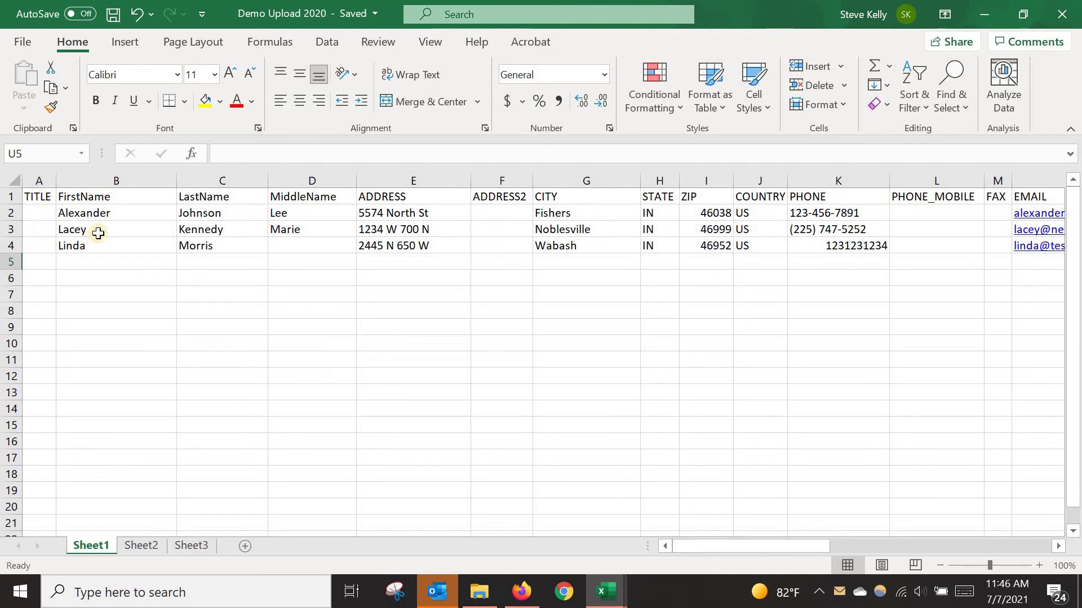
left_click_drag(714, 547, 958, 564)
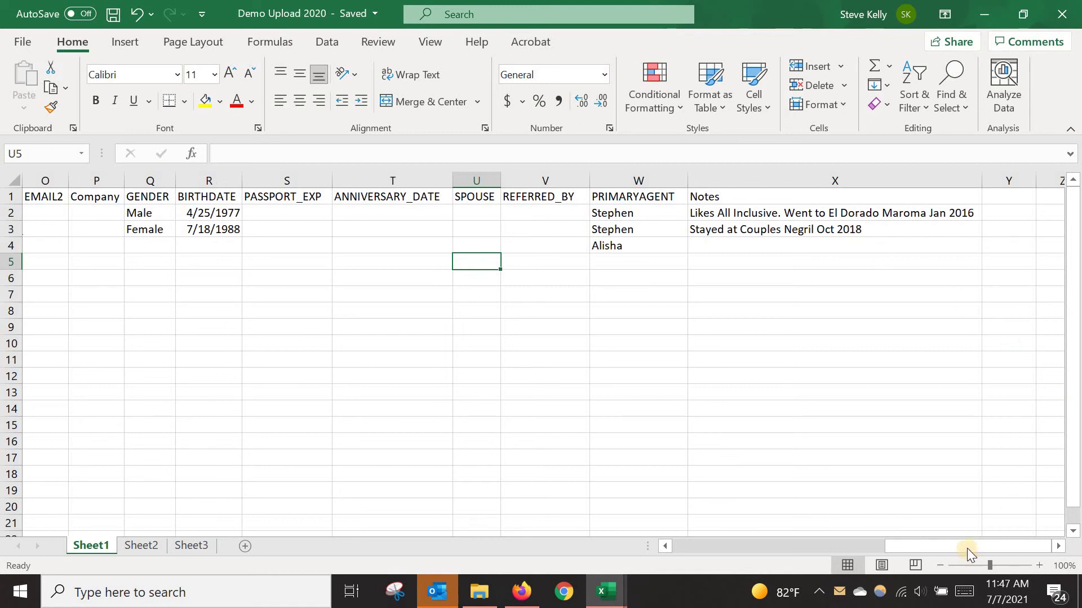
left_click_drag(967, 548, 272, 373)
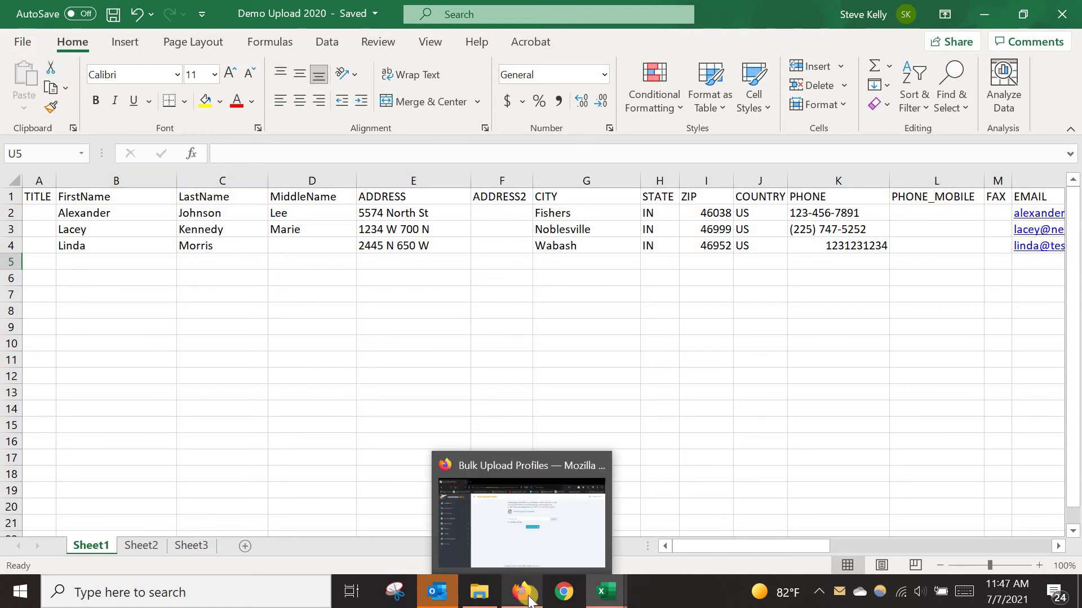
left_click_drag(727, 546, 935, 544)
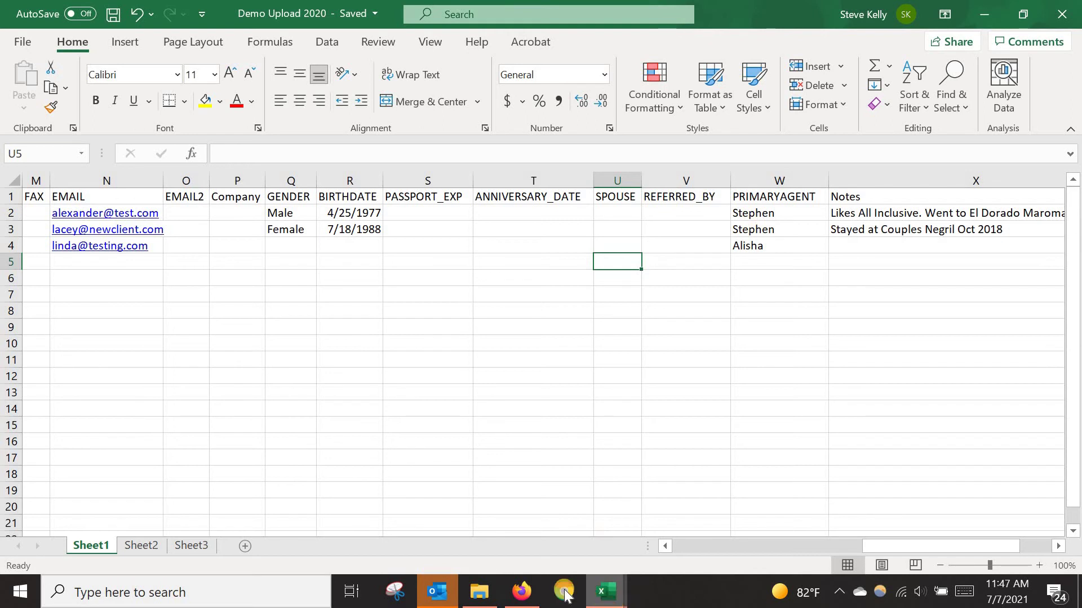
- Switch to VacationCRM's Bulk Upload Profiles page in Firefox and upload the Demo Upload 2020 file
left_click(524, 602)
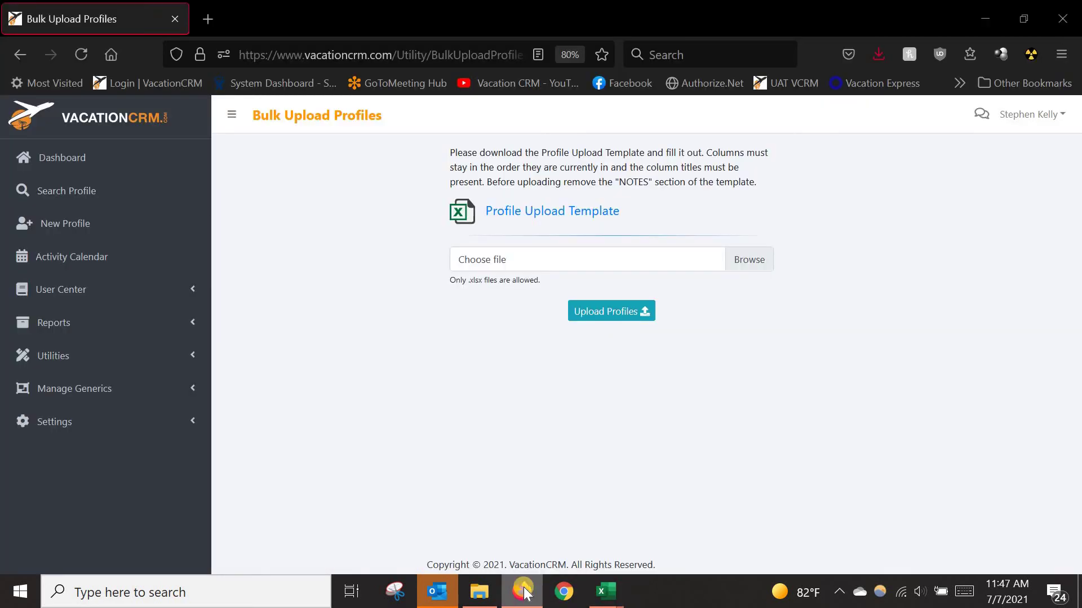
left_click(742, 264)
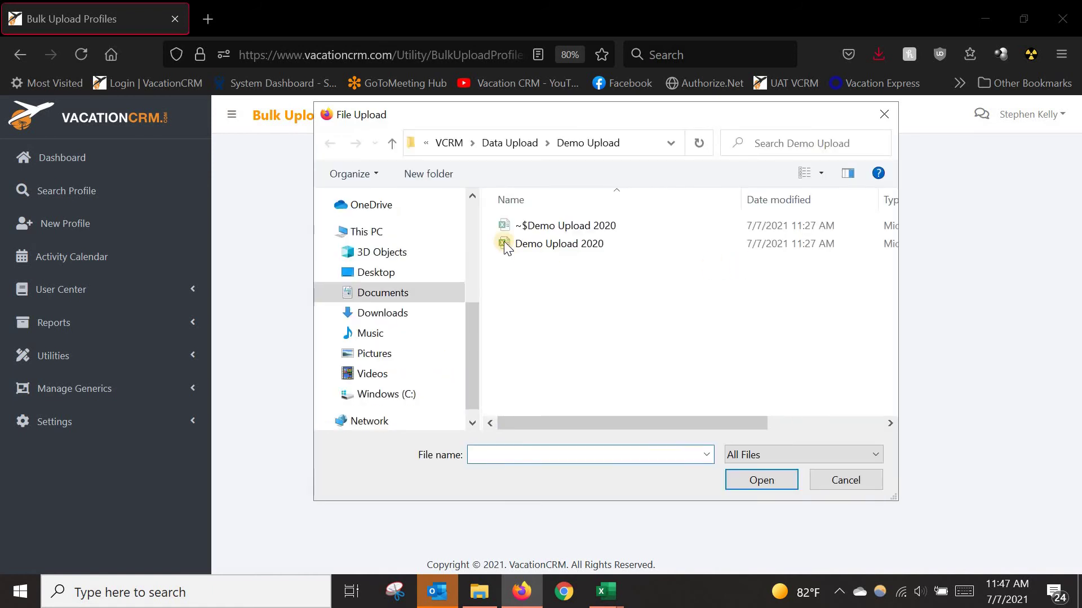
double_click(541, 246)
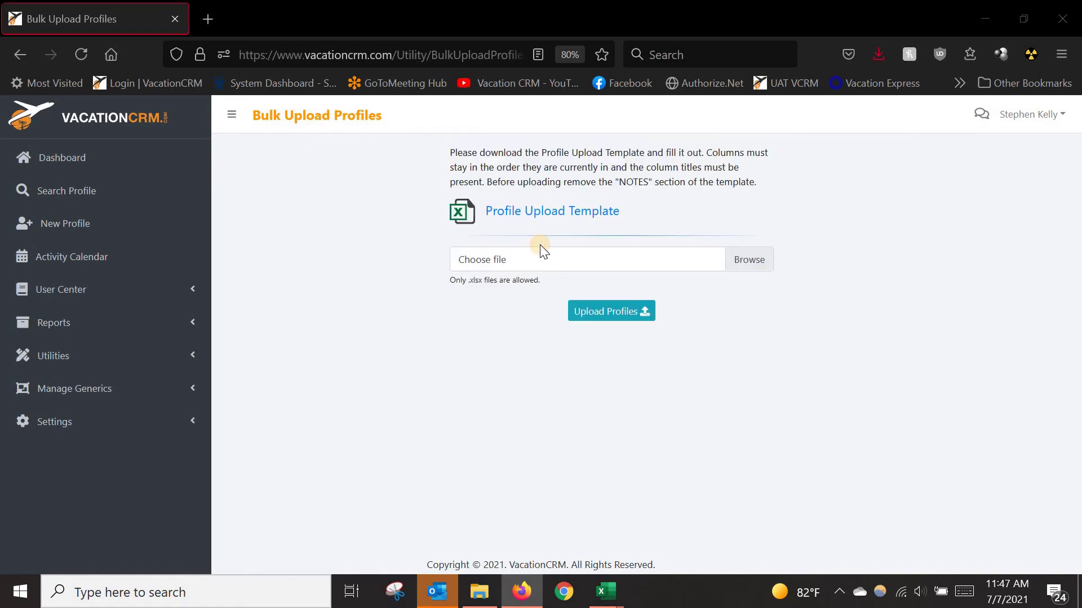
left_click(600, 311)
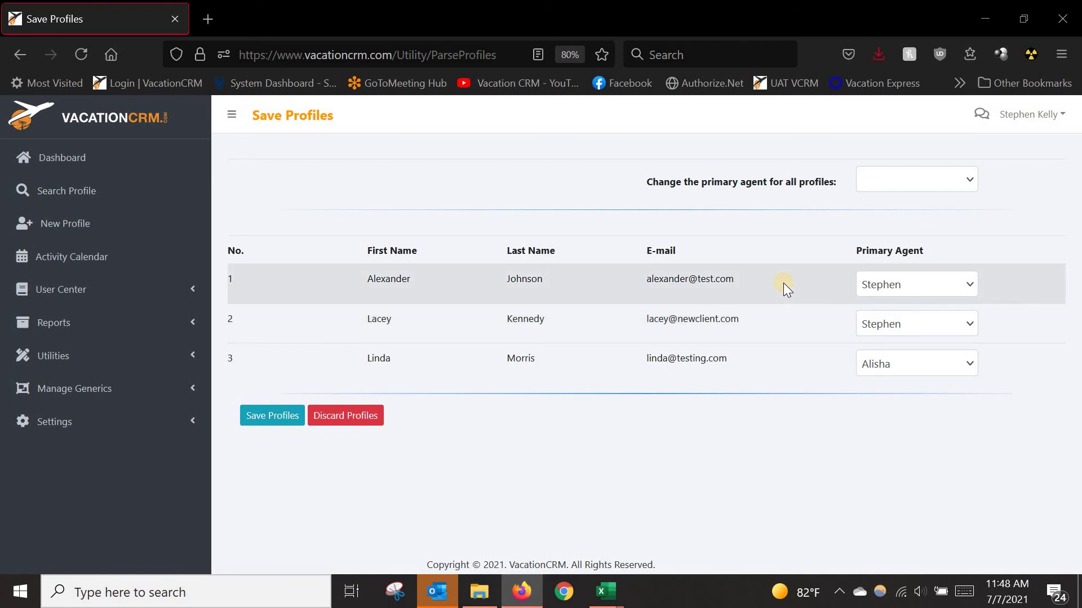
- Review the primary agent choices for all profiles and save the uploaded profiles with their assigned agents
left_click(912, 180)
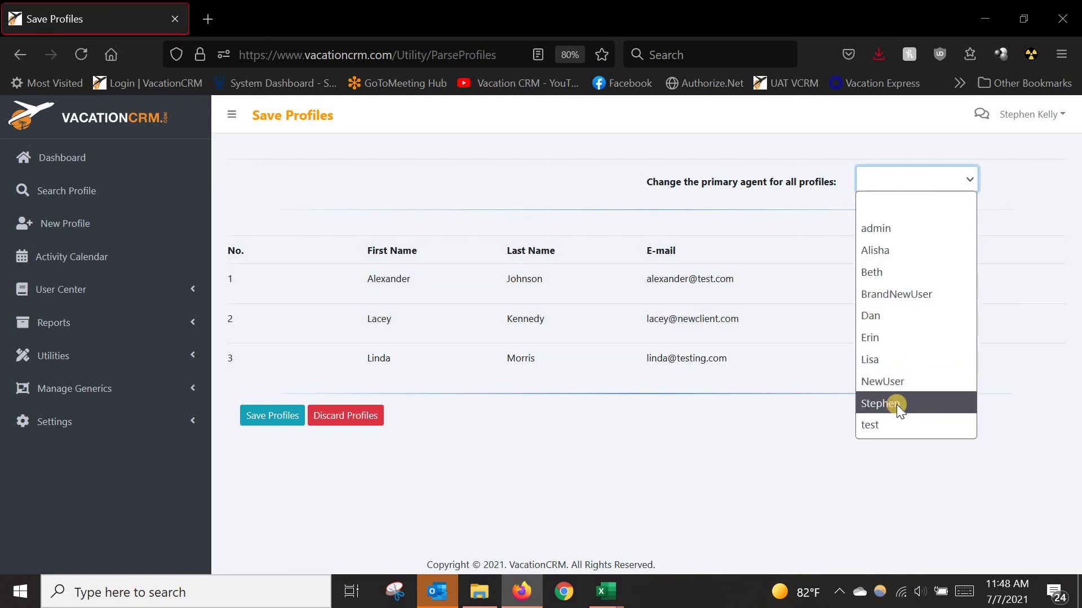
left_click(857, 190)
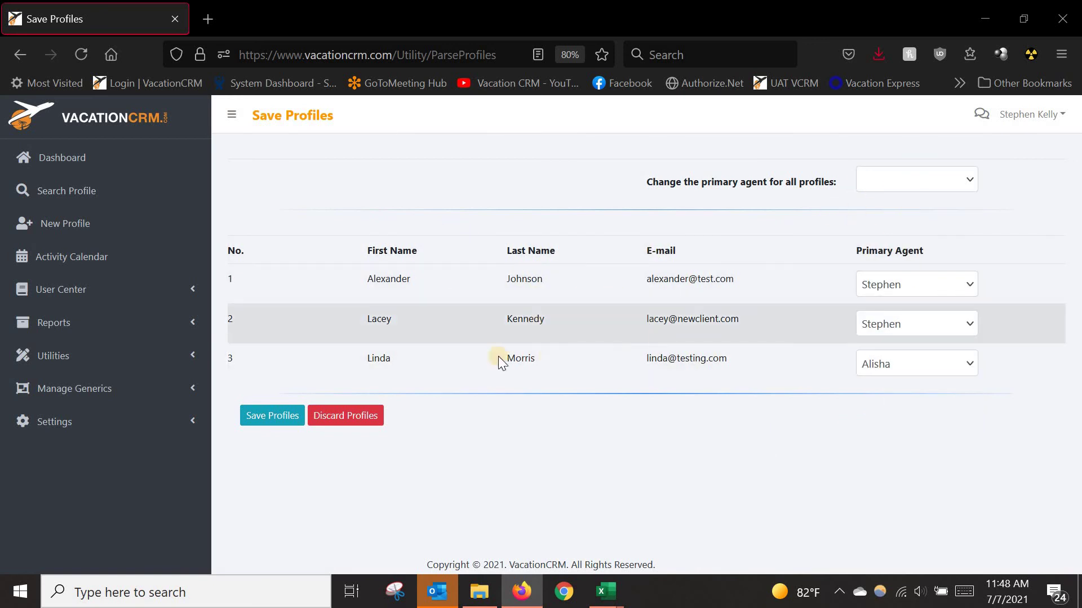
left_click(282, 420)
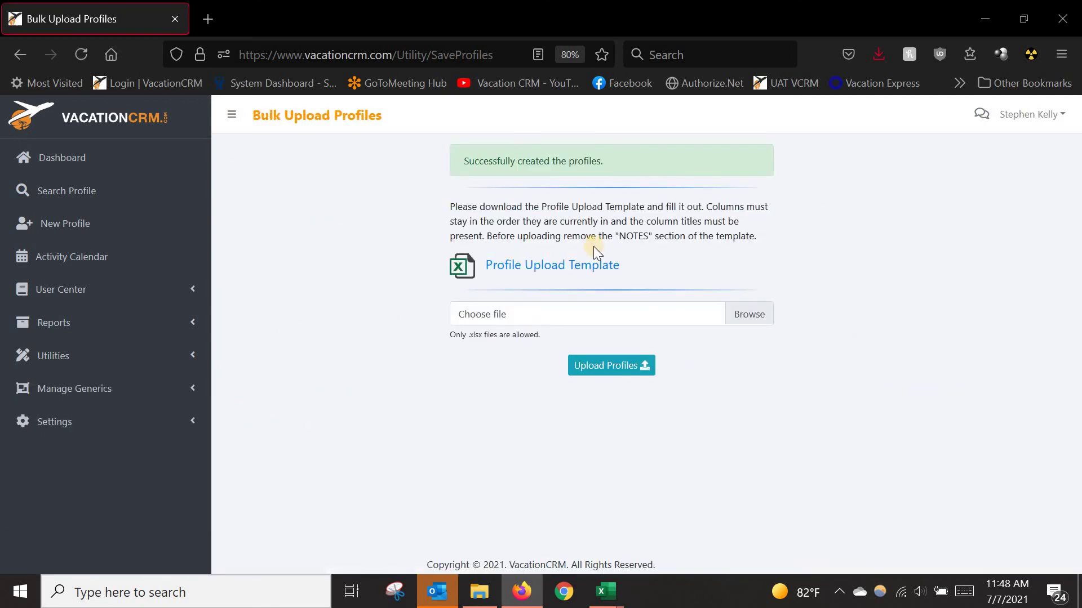
- Search the profiles by the first uploaded client's first name to open that client's profile
left_click(94, 198)
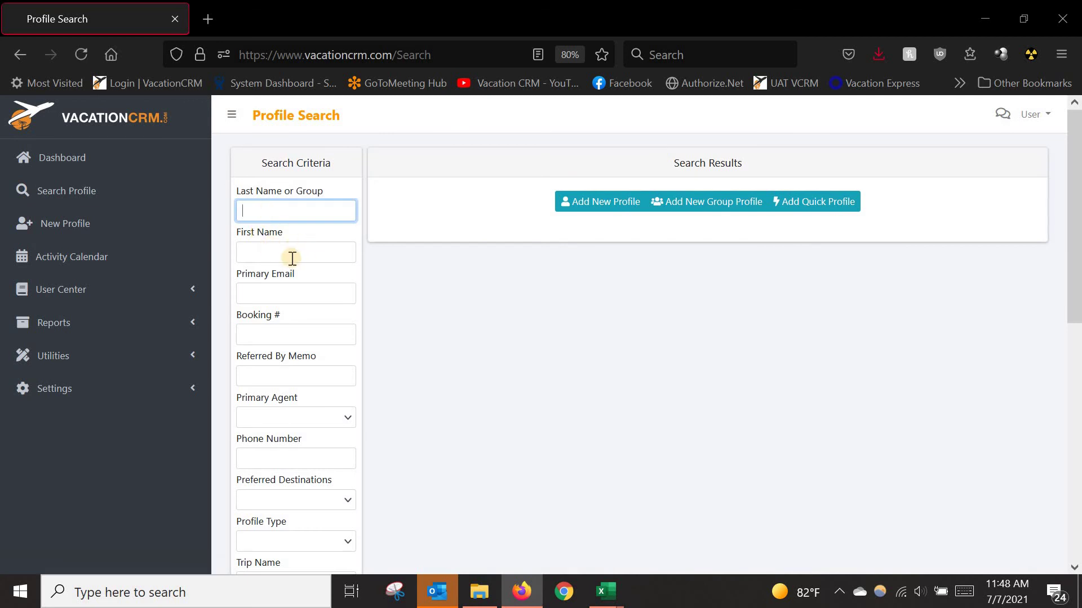
left_click(290, 253)
type("alexander")
key("Return")
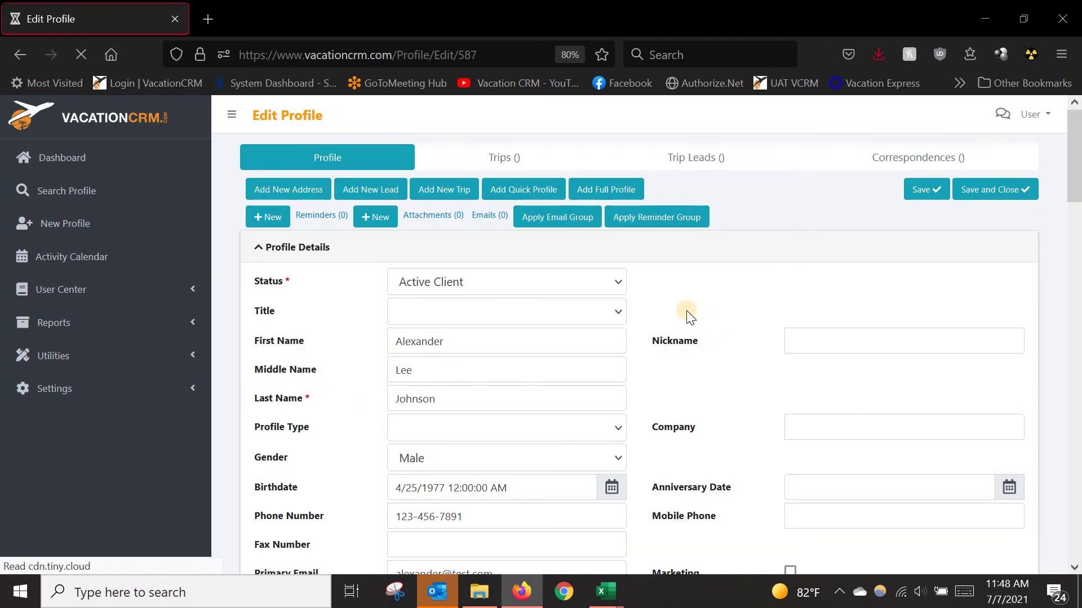
- Examine the imported details in the client's profile, including the text in Agent Notes
scroll(688, 317, "down", 5)
scroll(677, 312, "down", 6)
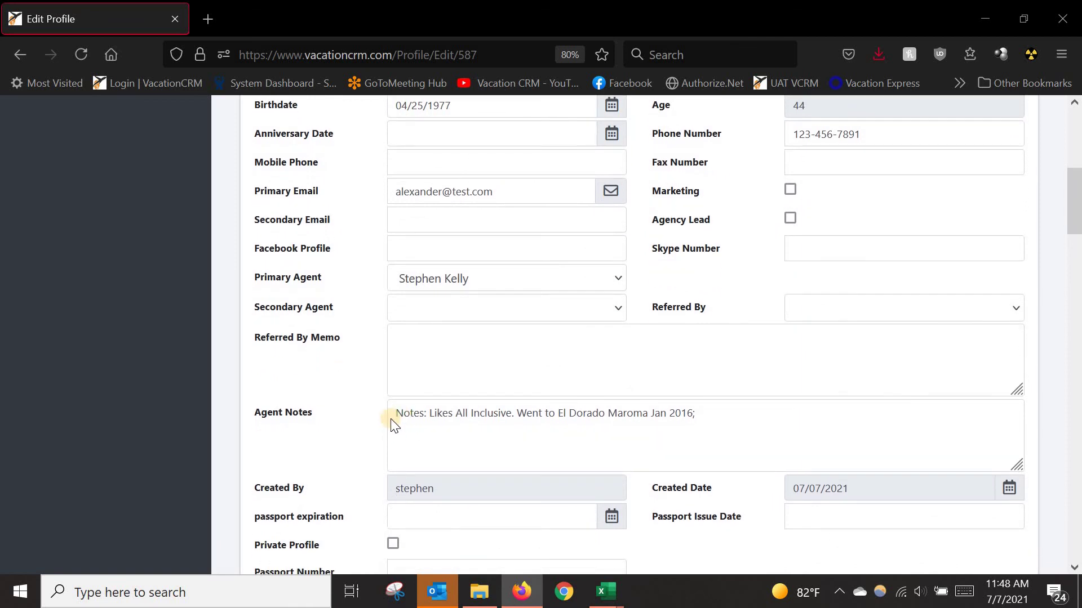
left_click_drag(746, 404, 541, 403)
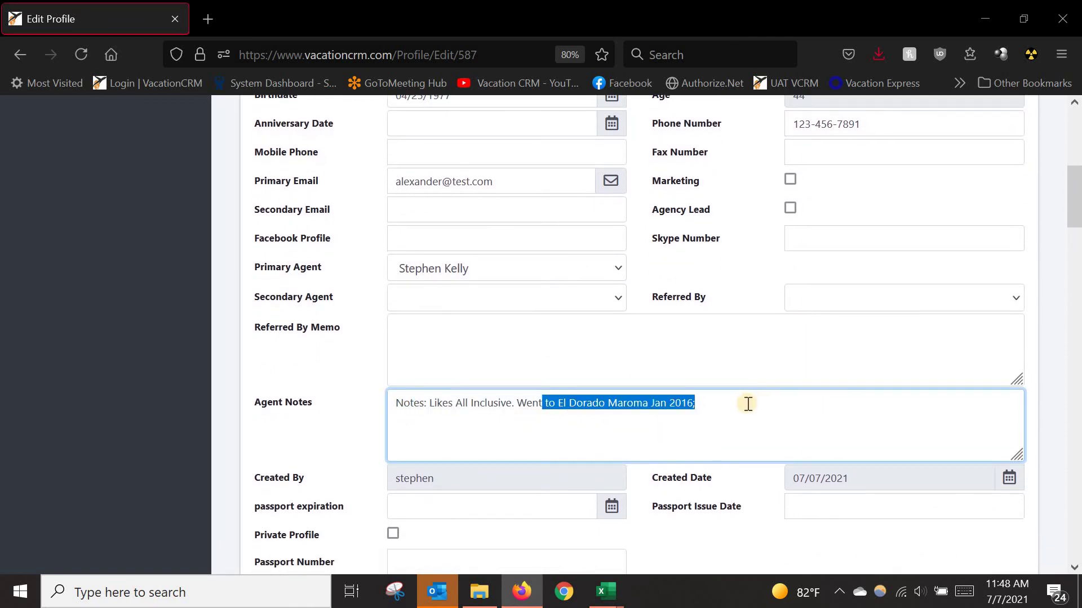
left_click(746, 404)
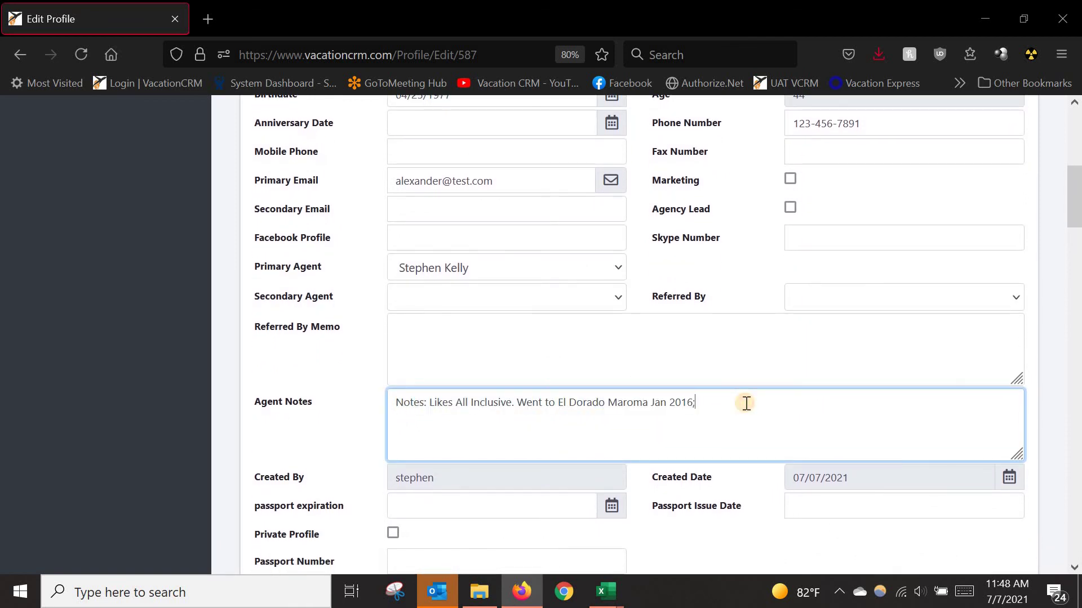